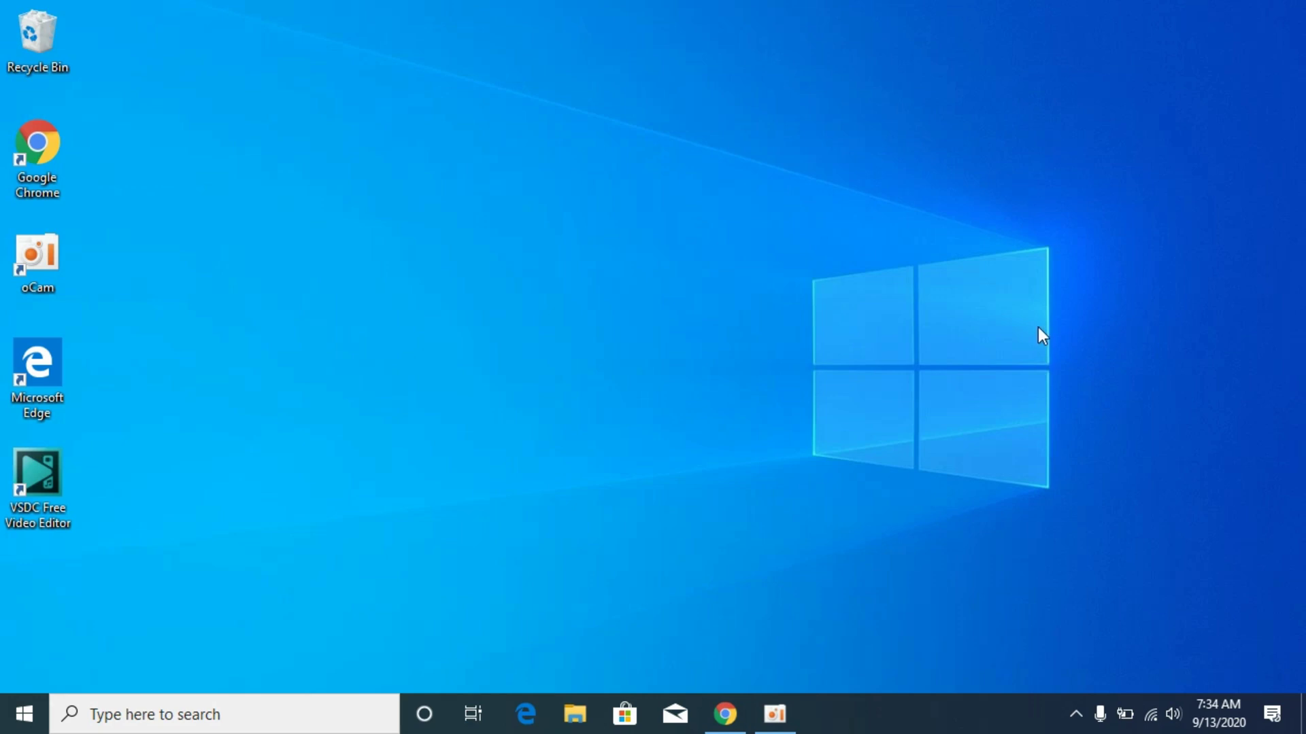
# In Chrome, search for 'api-ms-win-core-localization-l1-2-0.dll download'.
pyautogui.click(725, 714)
pyautogui.click(320, 53)
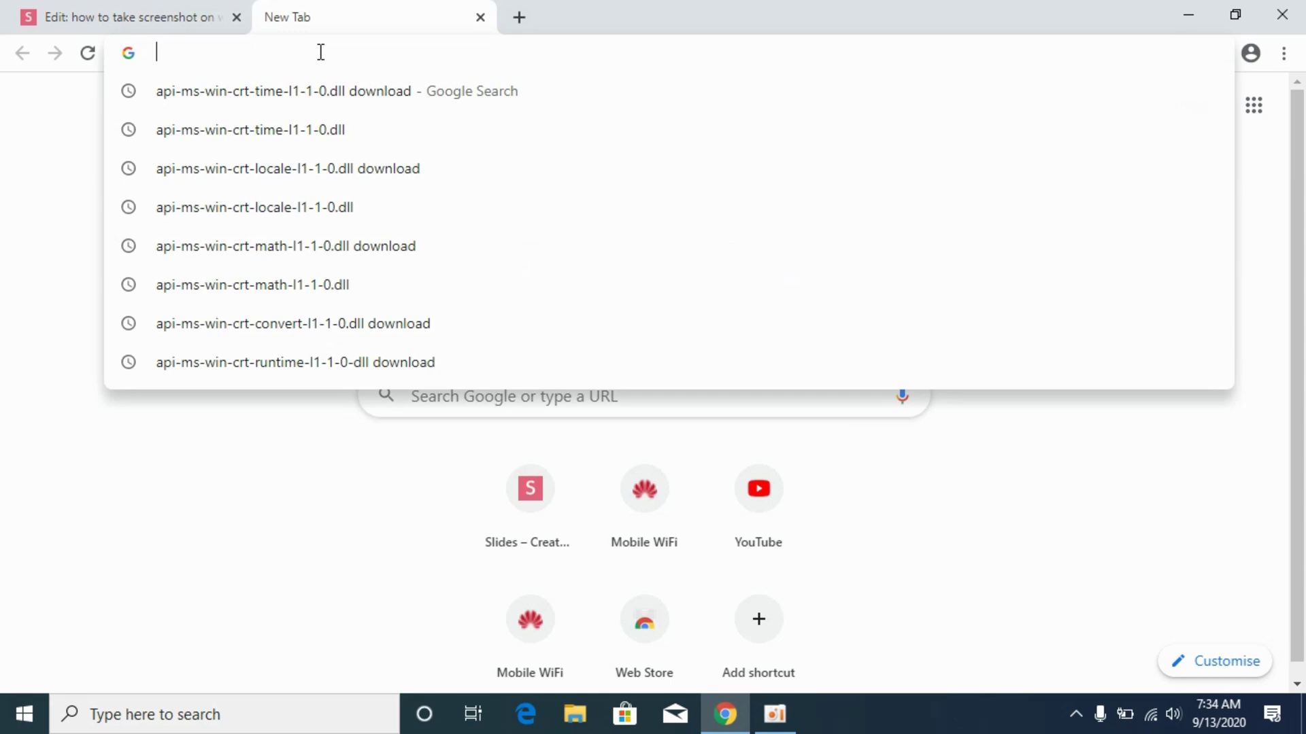
pyautogui.rightClick(320, 52)
pyautogui.click(364, 183)
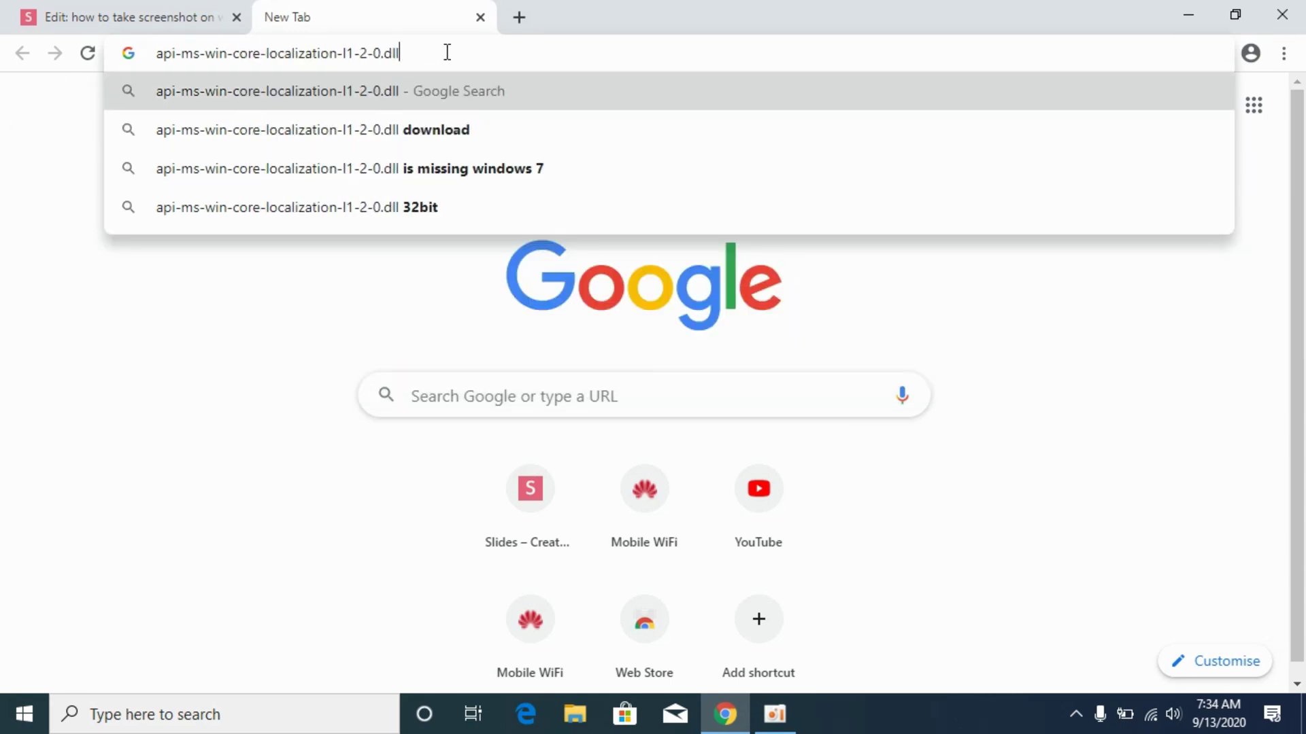
pyautogui.click(433, 129)
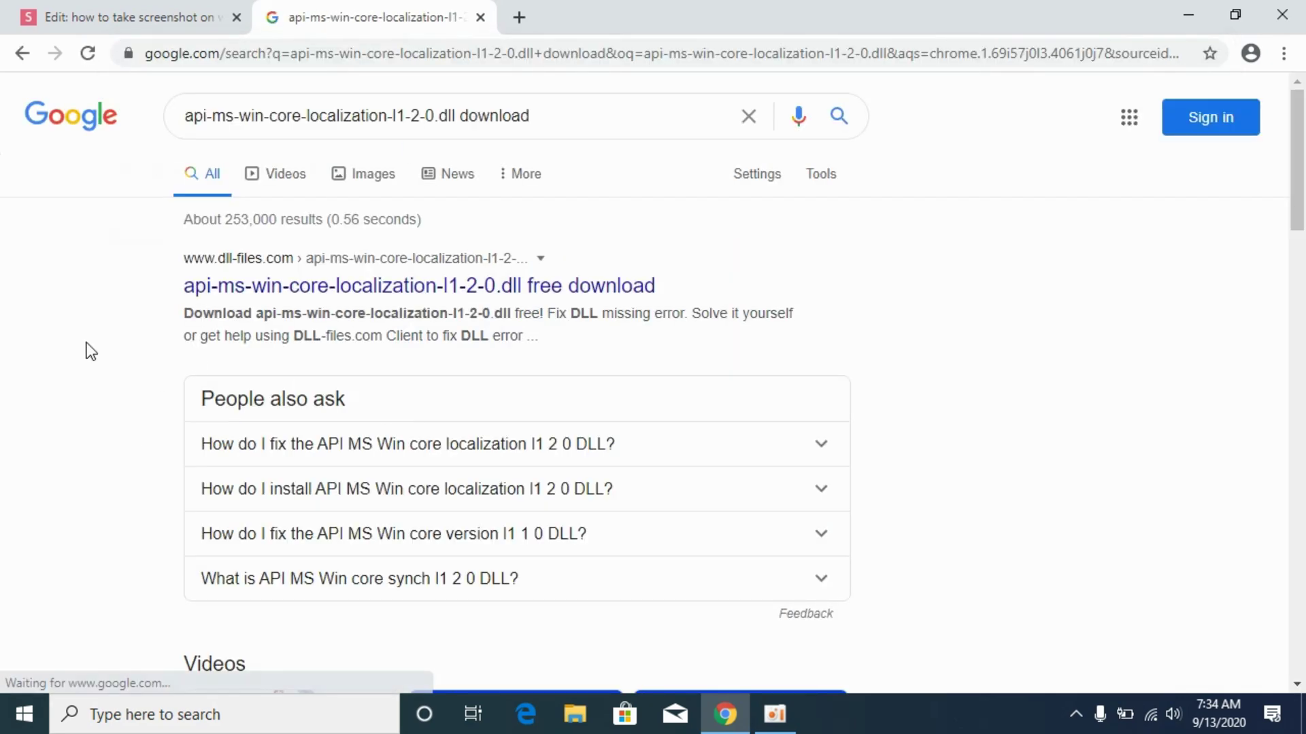
# Open the STS Tutorial result and scroll down to its installation instructions and 32/64-bit downloads.
pyautogui.scroll(-6, 94, 351)
pyautogui.scroll(3, 91, 352)
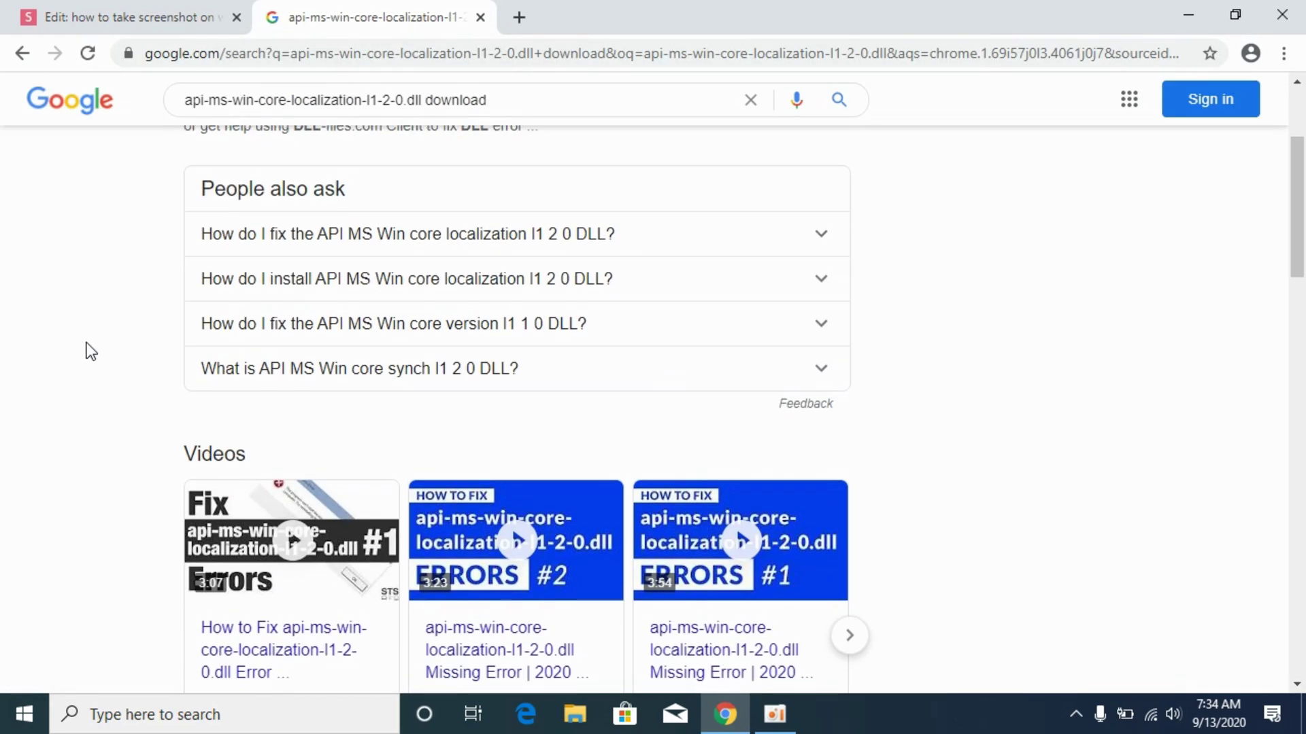
pyautogui.scroll(-6, 89, 351)
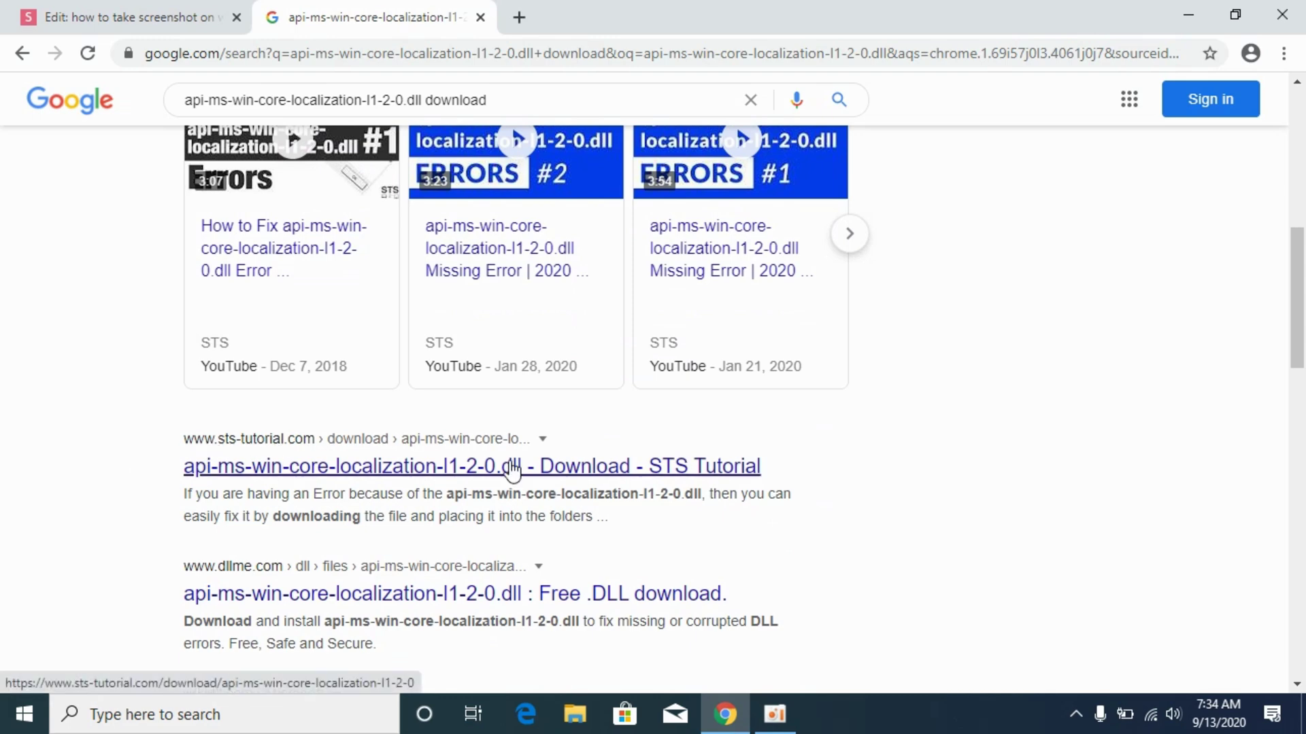
pyautogui.click(311, 467)
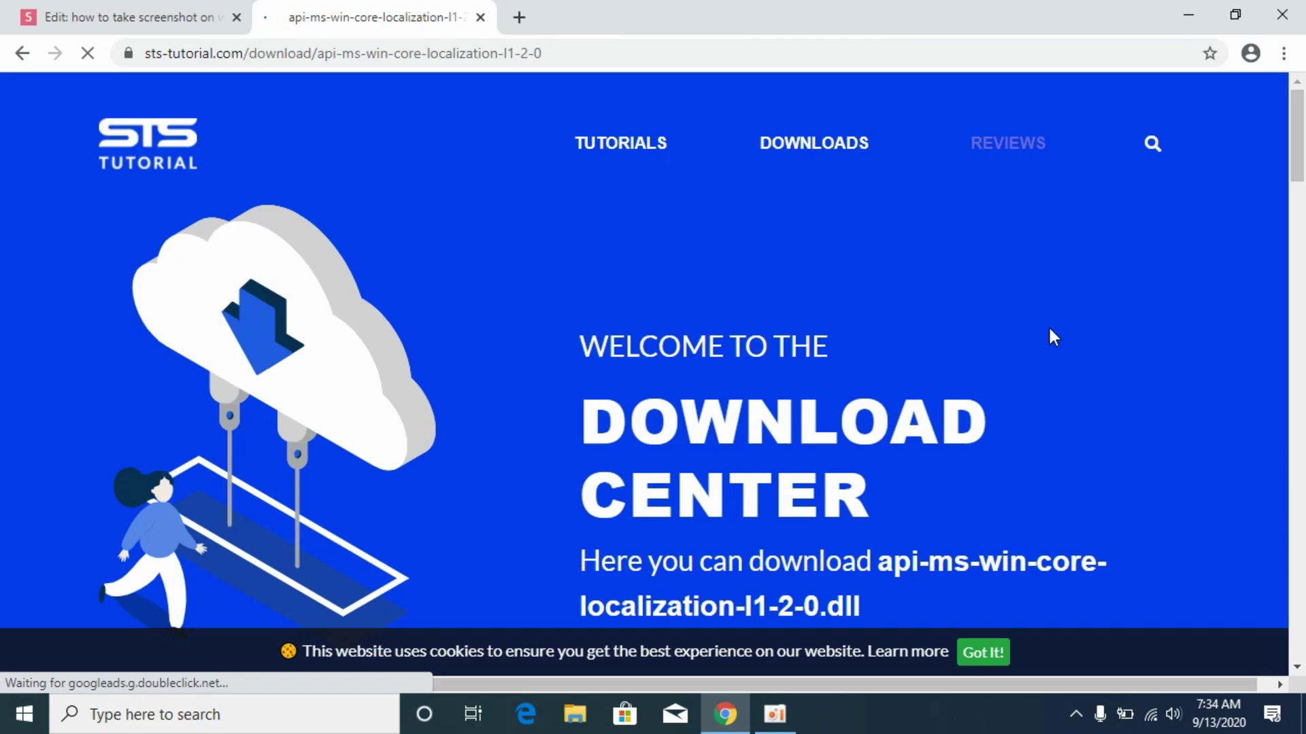
pyautogui.scroll(-4, 285, 401)
pyautogui.scroll(-10, 284, 397)
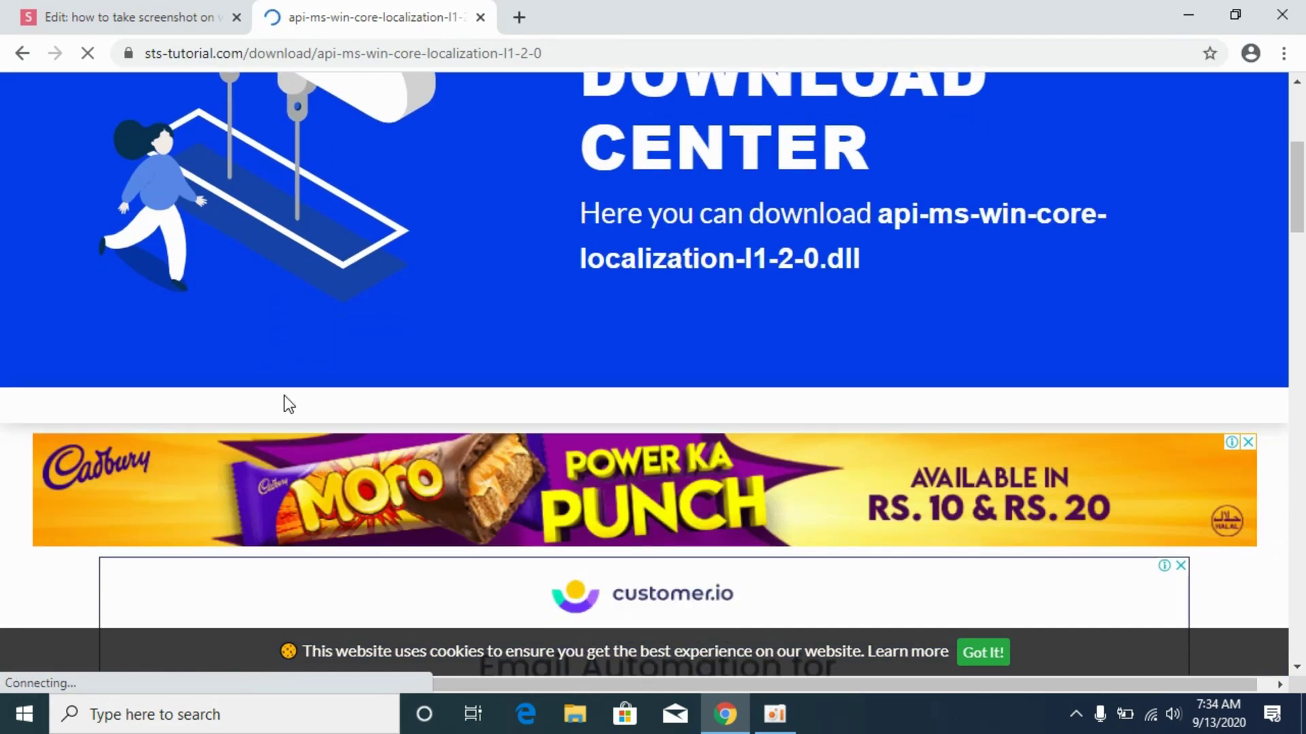
pyautogui.scroll(-12, 284, 398)
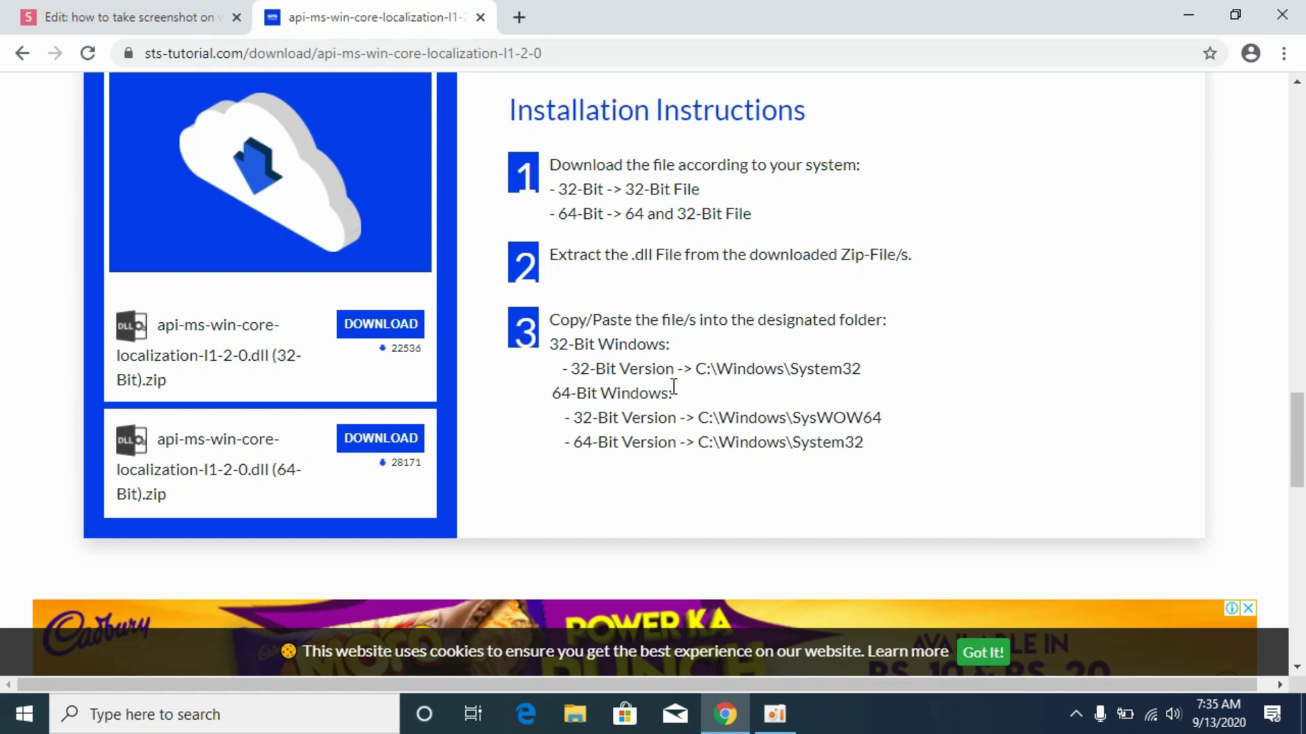
# Check This PC's properties to confirm a 64-bit Windows 10 Pro, then close the window.
pyautogui.click(1202, 14)
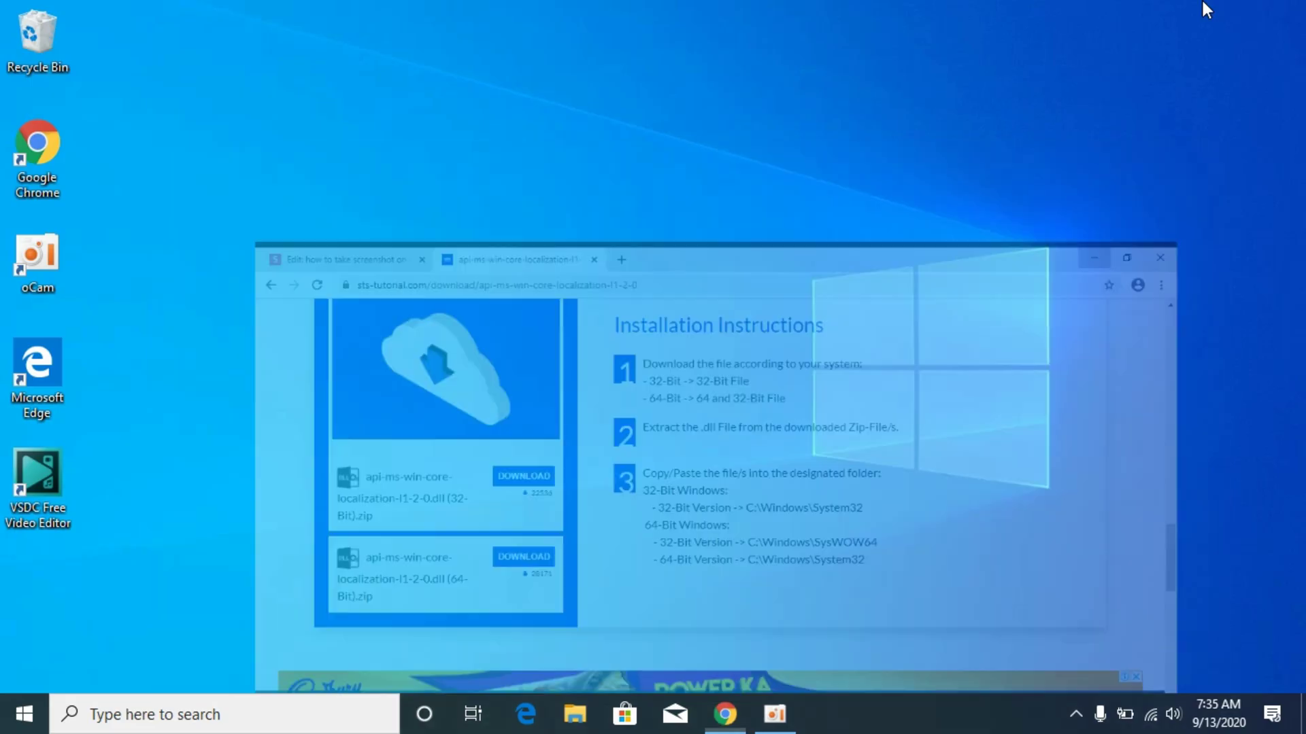
pyautogui.click(25, 714)
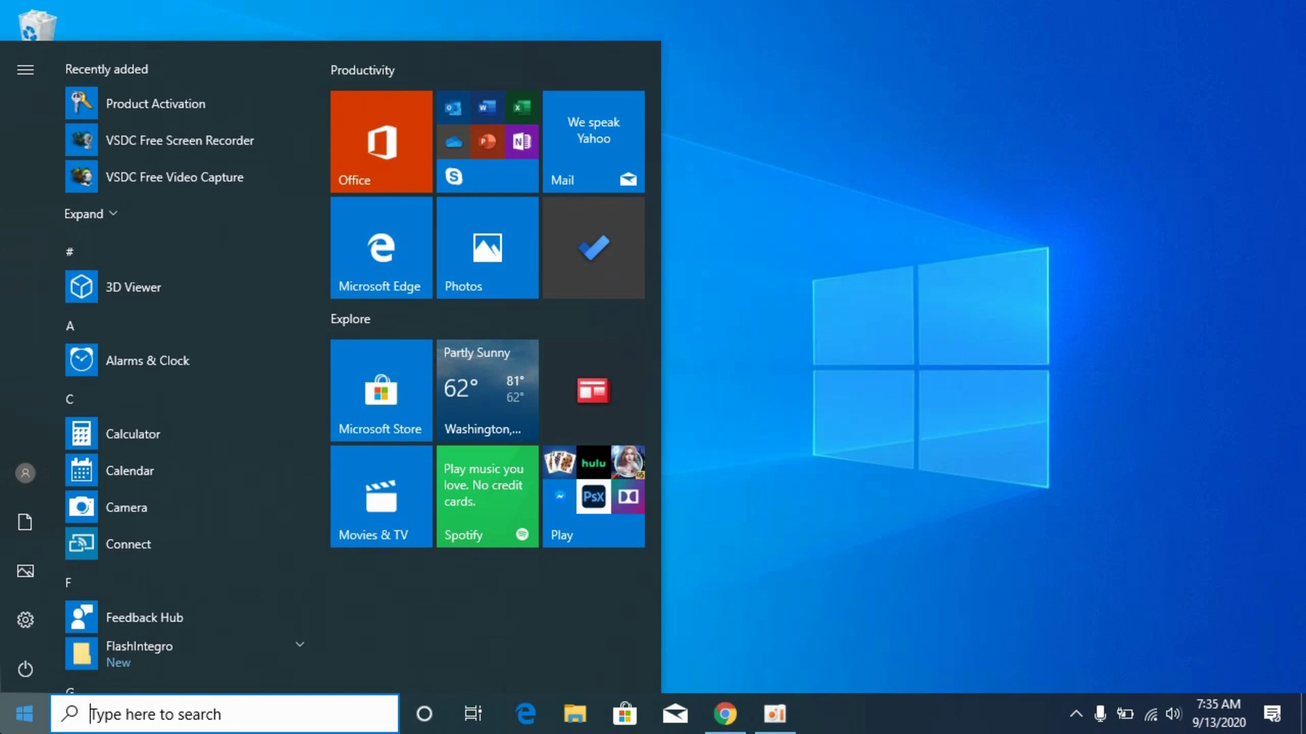
pyautogui.write('this')
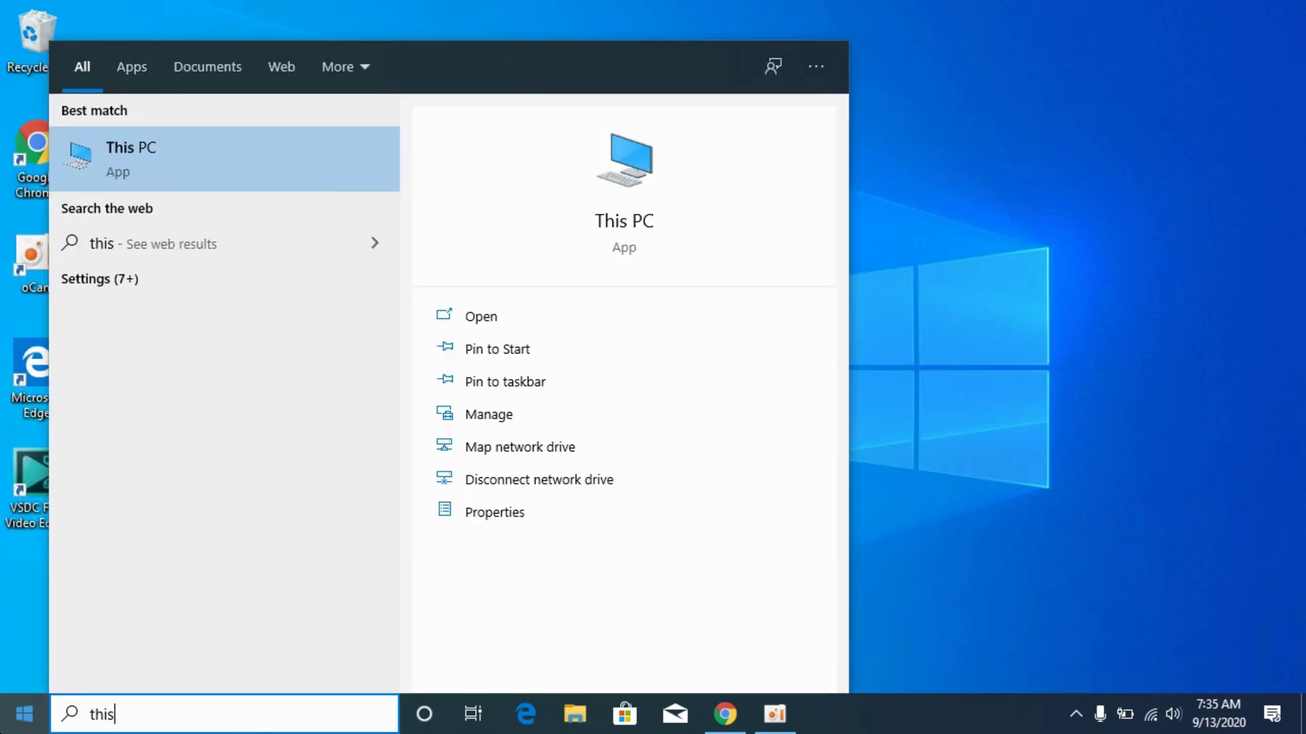
pyautogui.rightClick(191, 161)
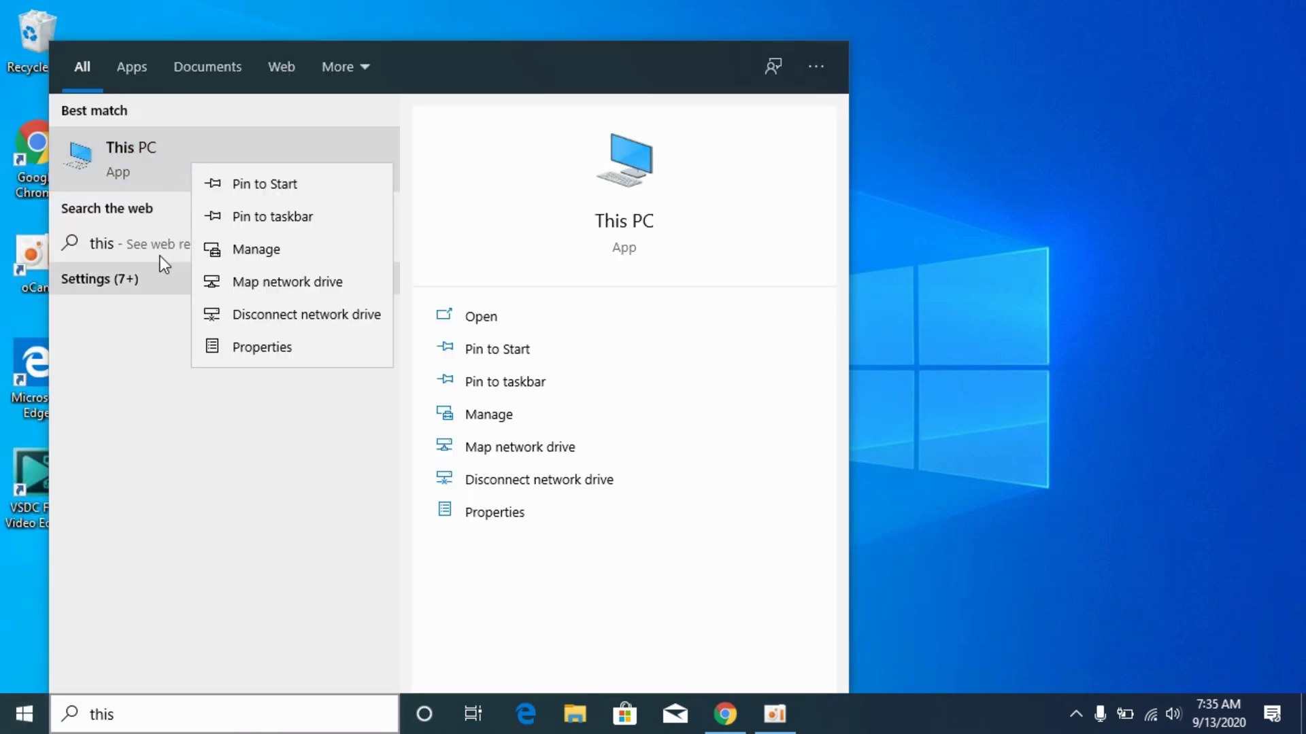
pyautogui.click(258, 347)
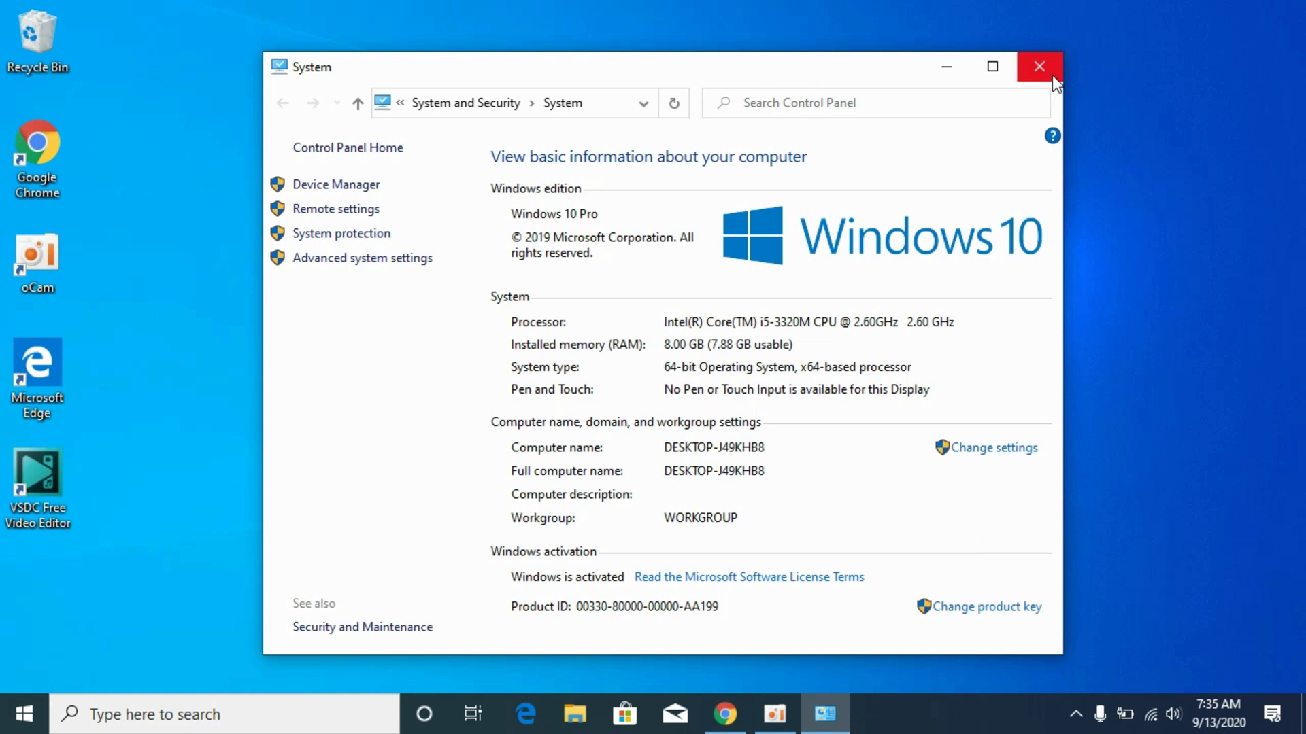
pyautogui.click(1052, 75)
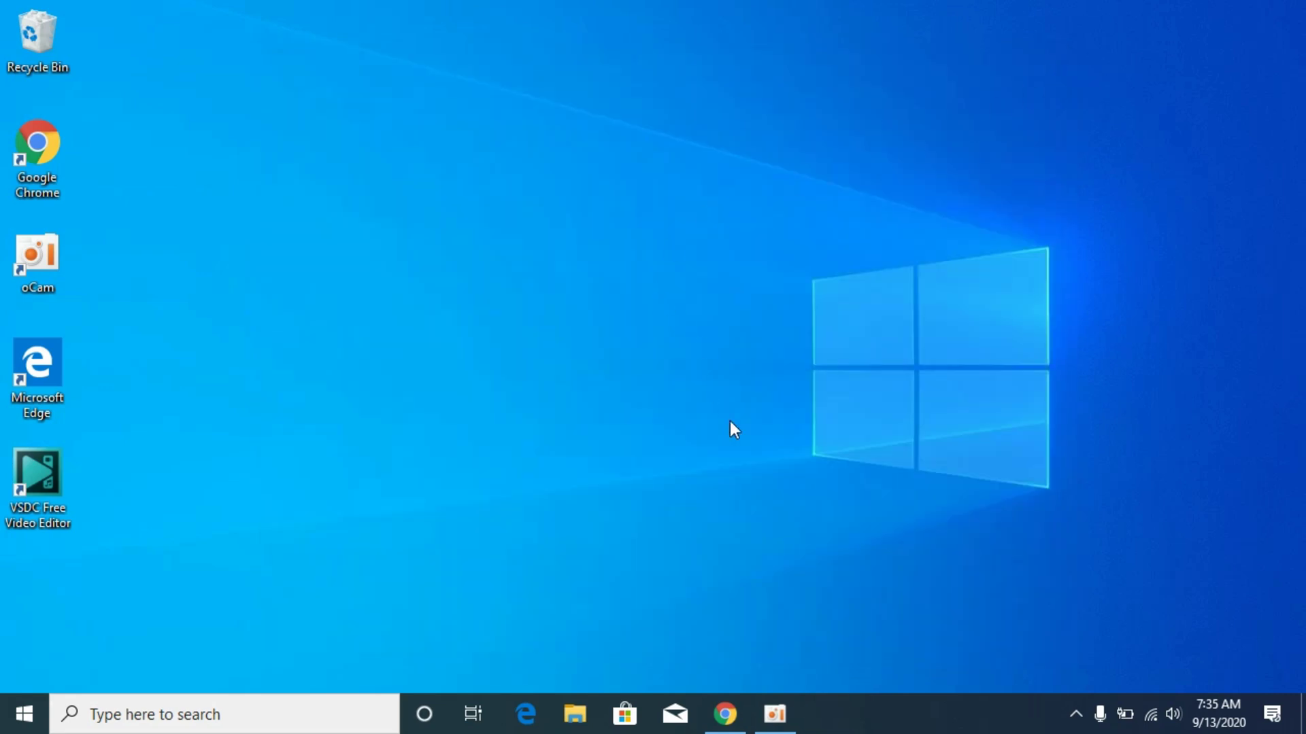
# Download the 32-bit api-ms-win-core-localization-l1-2-0.dll zip from the STS Tutorial page.
pyautogui.click(713, 722)
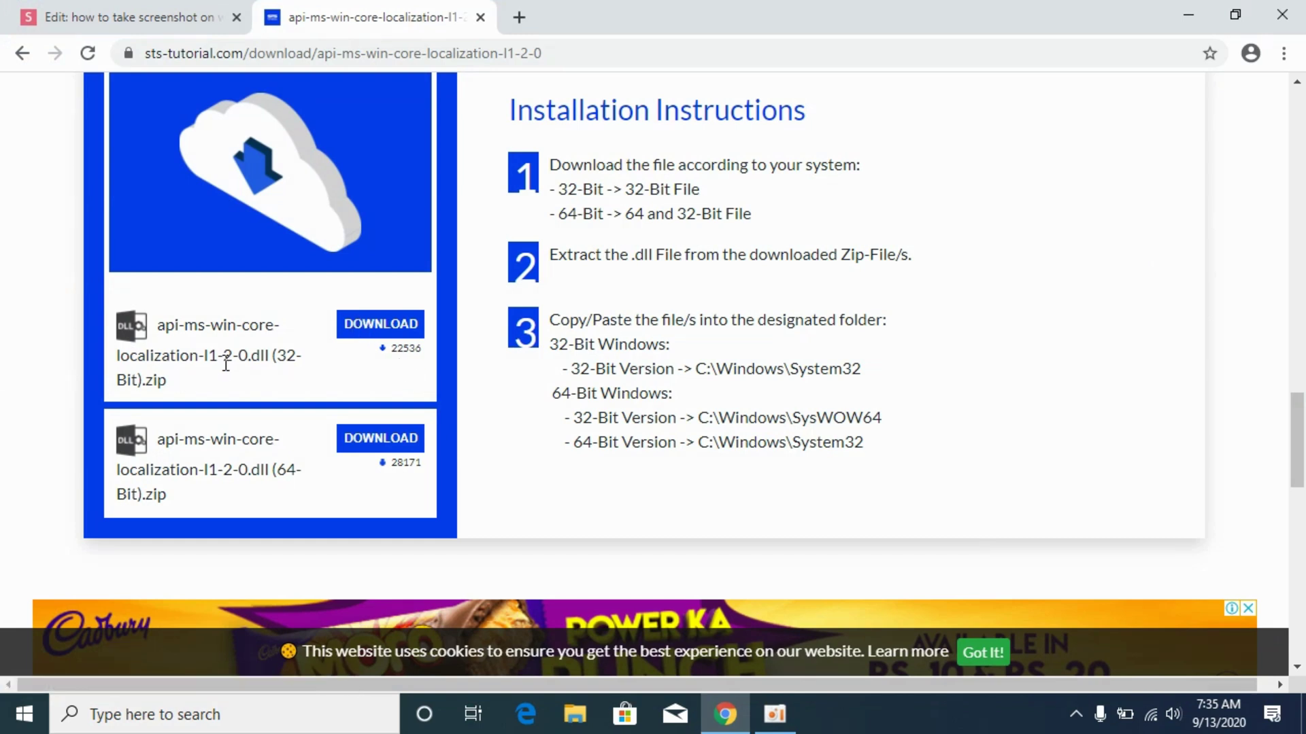
pyautogui.moveTo(224, 359); pyautogui.dragTo(437, 349)
pyautogui.click(411, 337)
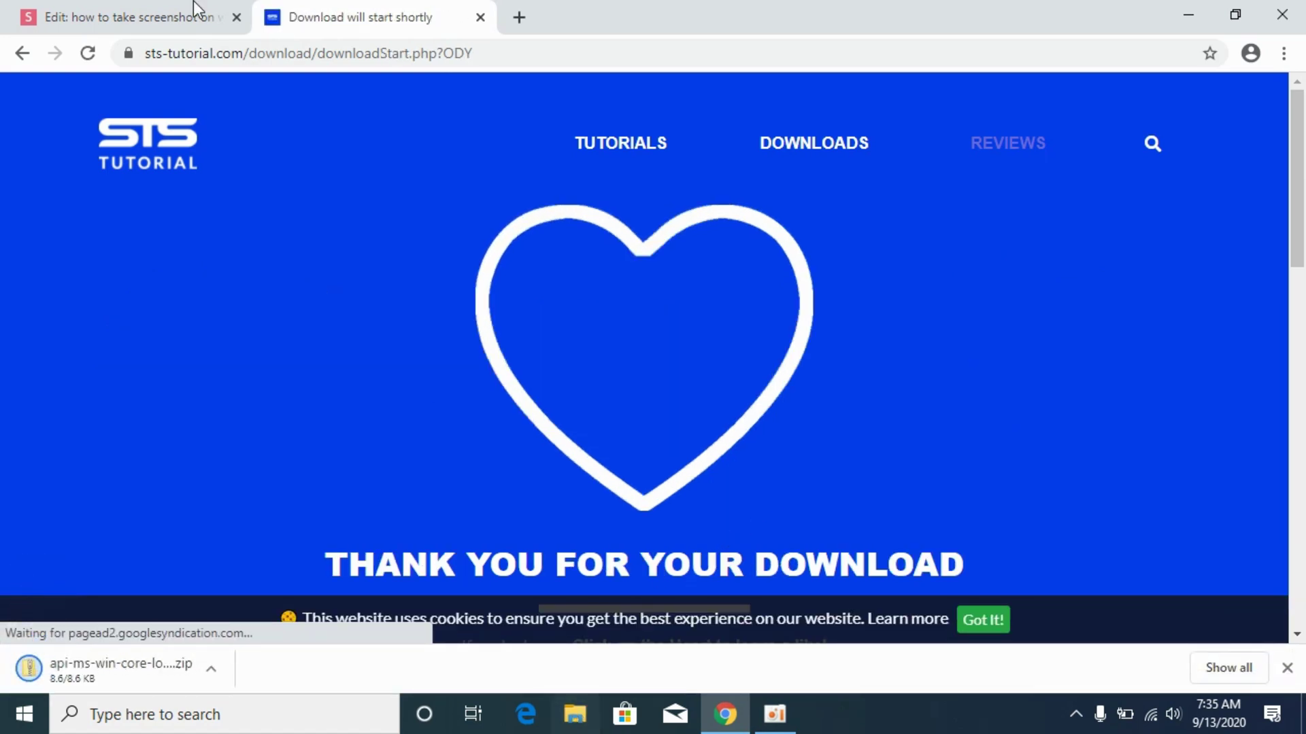
pyautogui.click(21, 54)
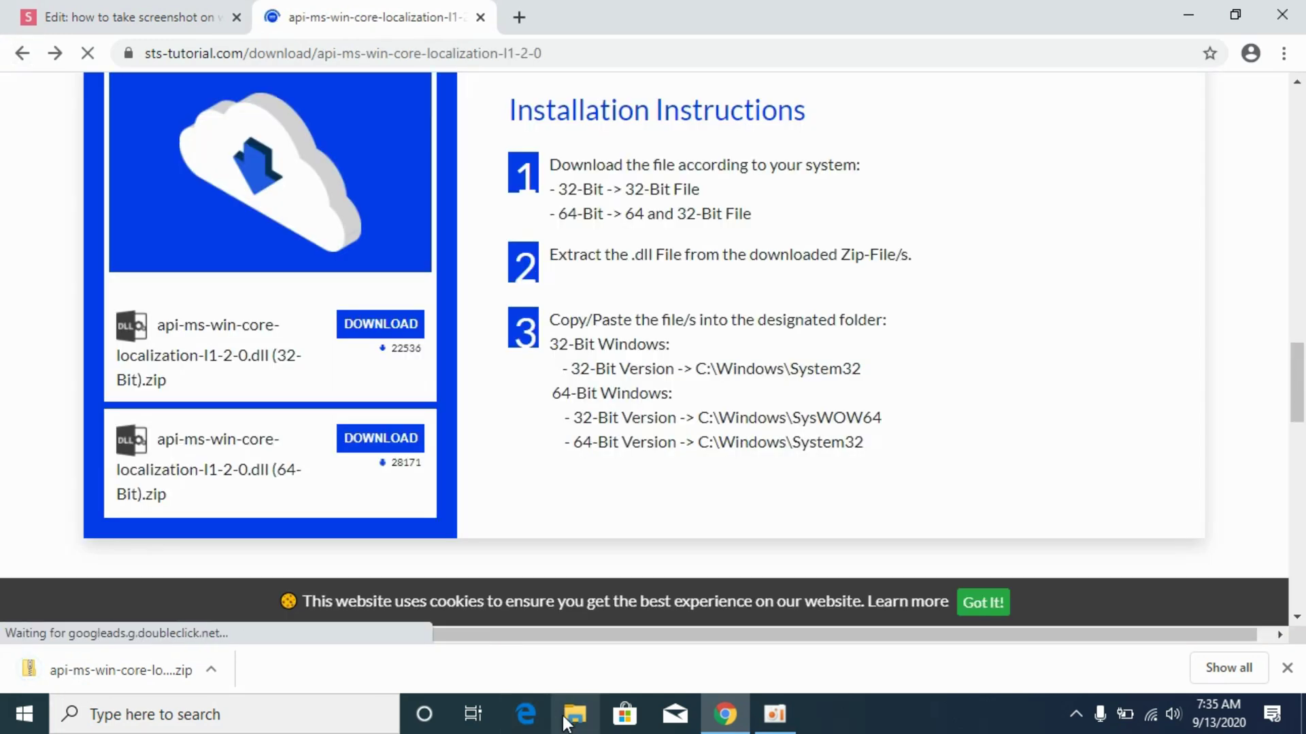
pyautogui.click(574, 714)
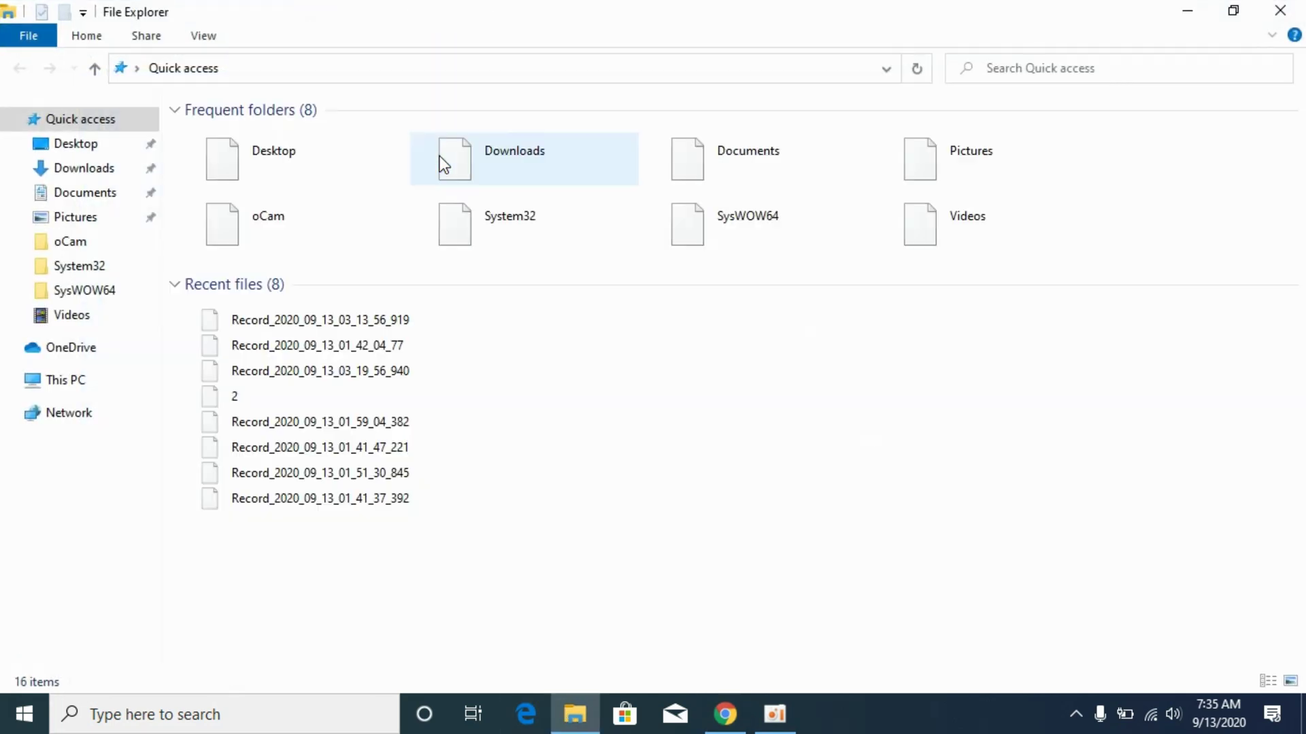
# Copy api-ms-win-core-localization-l1-2-0.dll from the folder inside the downloaded 32-bit zip.
pyautogui.click(71, 170)
pyautogui.click(223, 198)
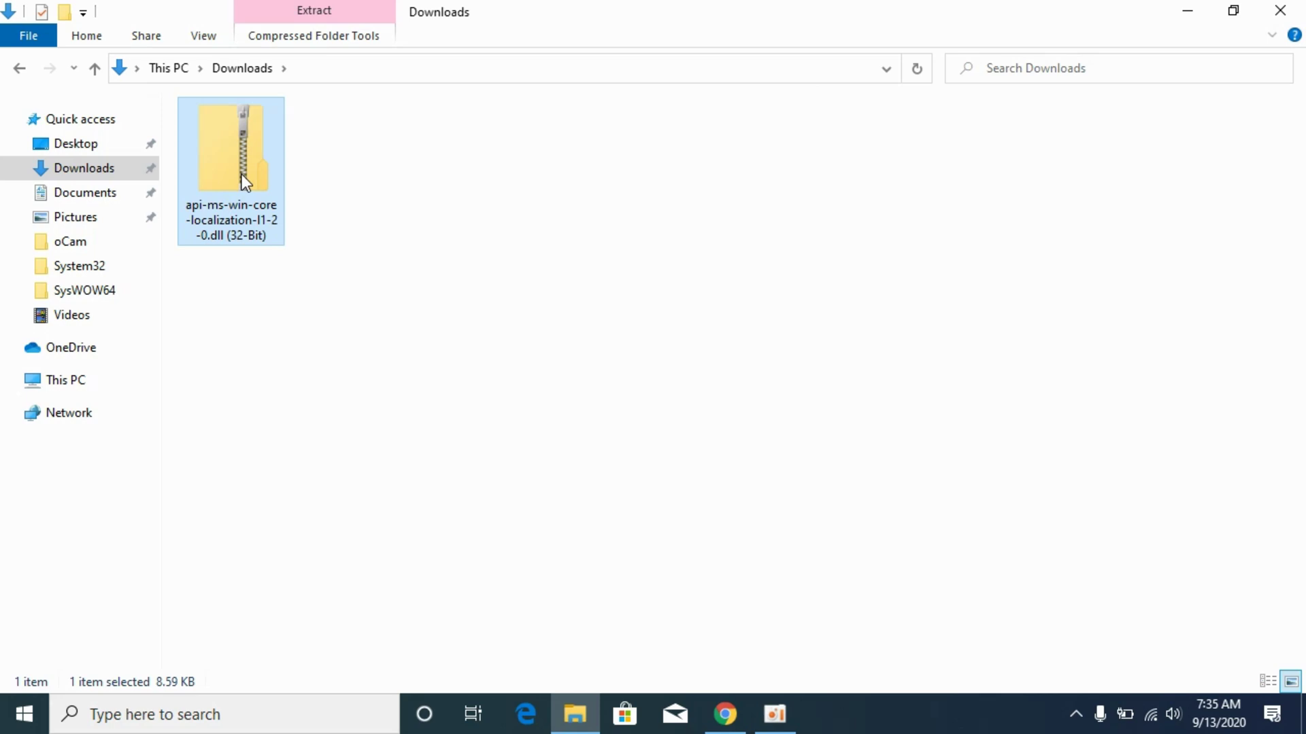
pyautogui.doubleClick(240, 170)
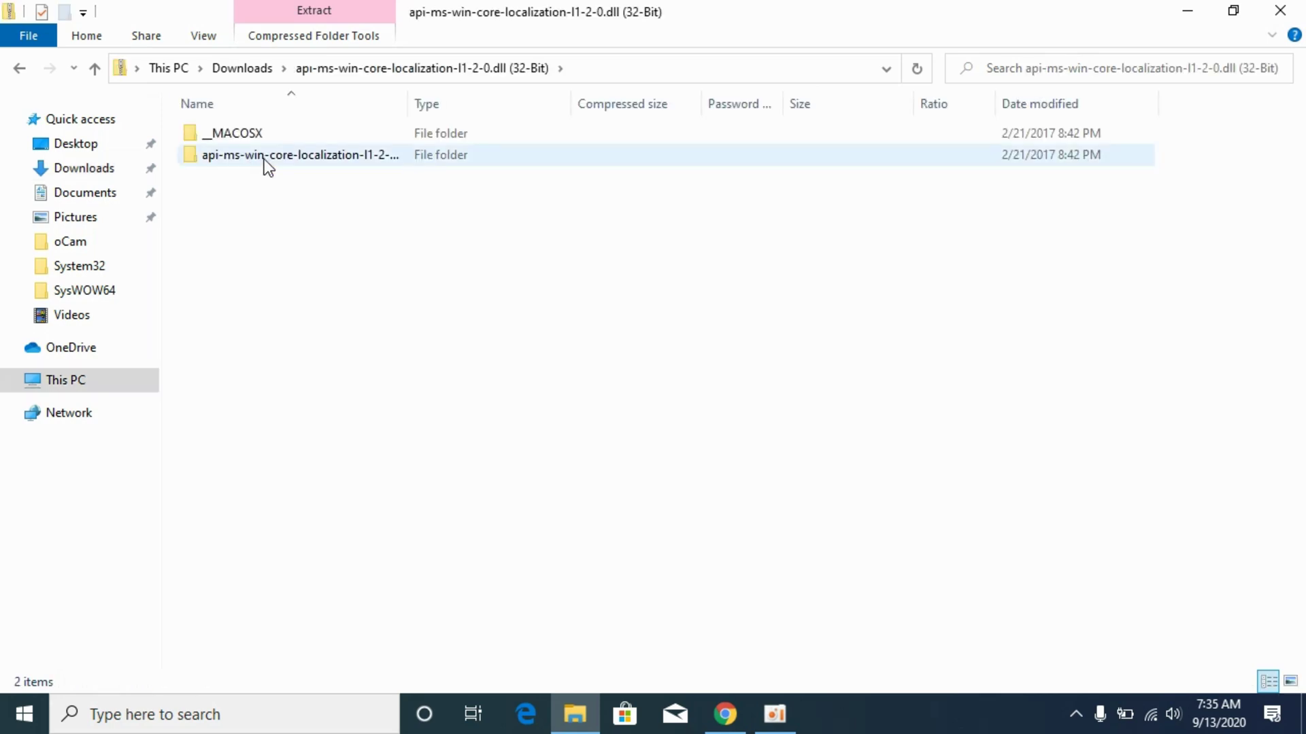
pyautogui.click(273, 155)
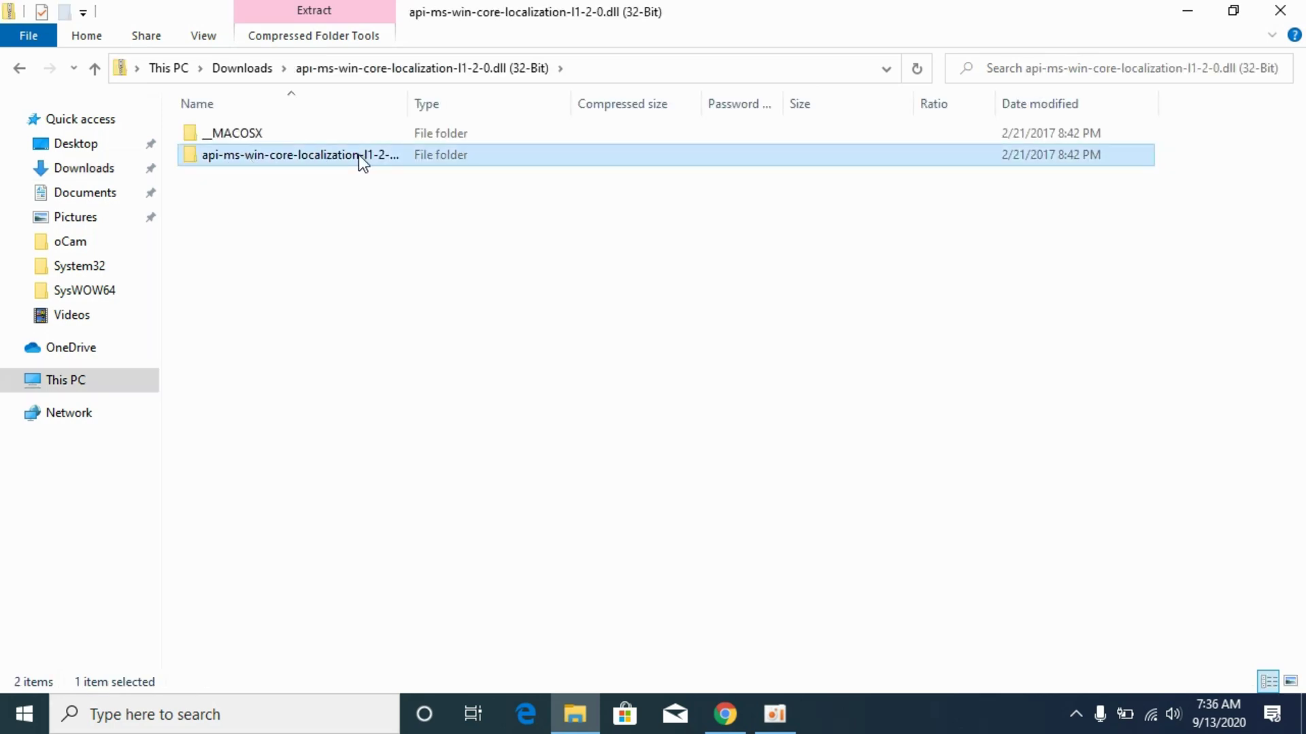
pyautogui.doubleClick(358, 153)
pyautogui.click(287, 133)
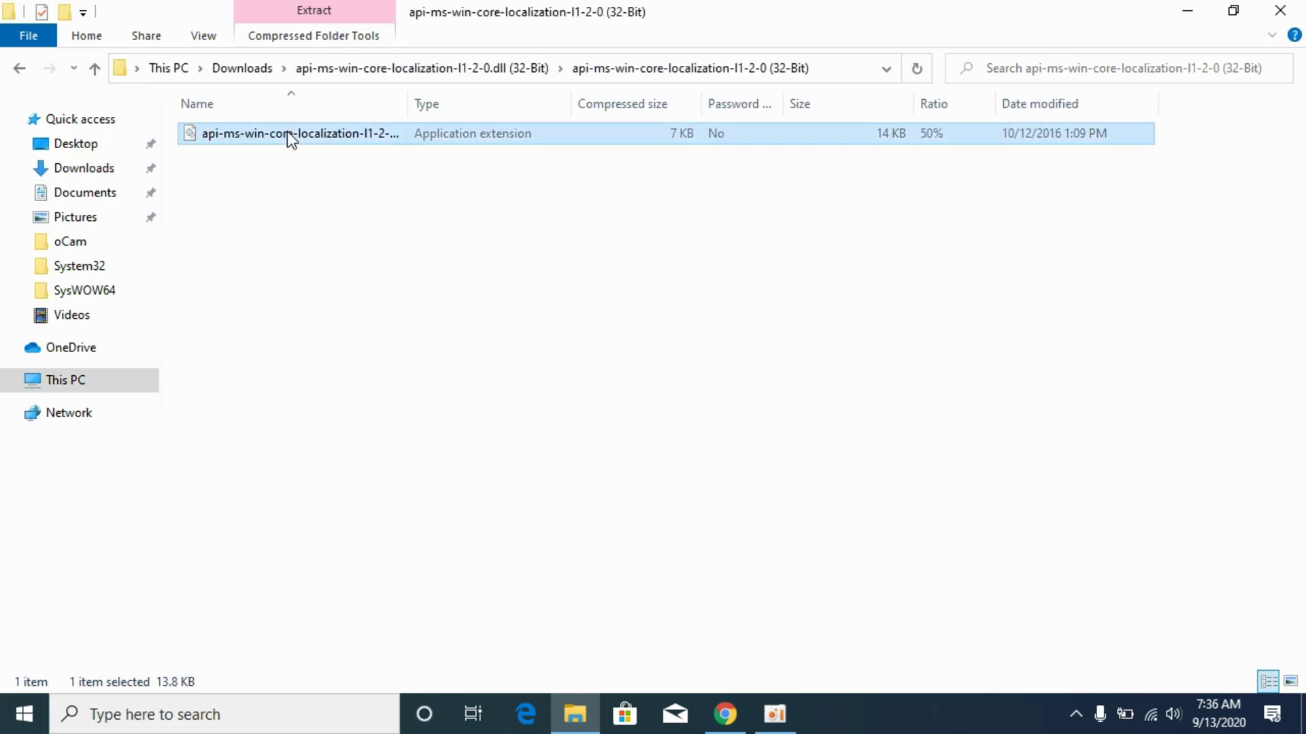
pyautogui.doubleClick(406, 100)
pyautogui.rightClick(370, 132)
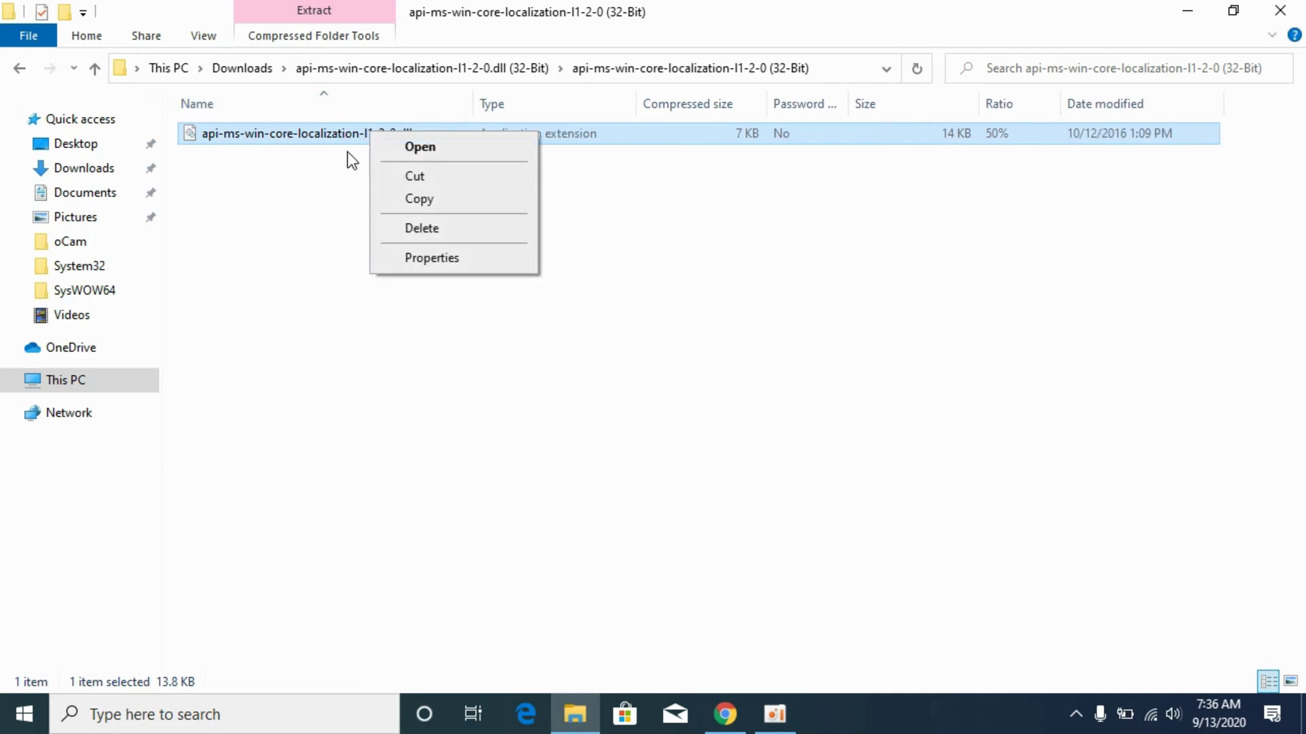
pyautogui.click(408, 199)
# Paste the 32-bit DLL into C:\Windows\SysWOW64, granting administrator permission.
pyautogui.click(49, 382)
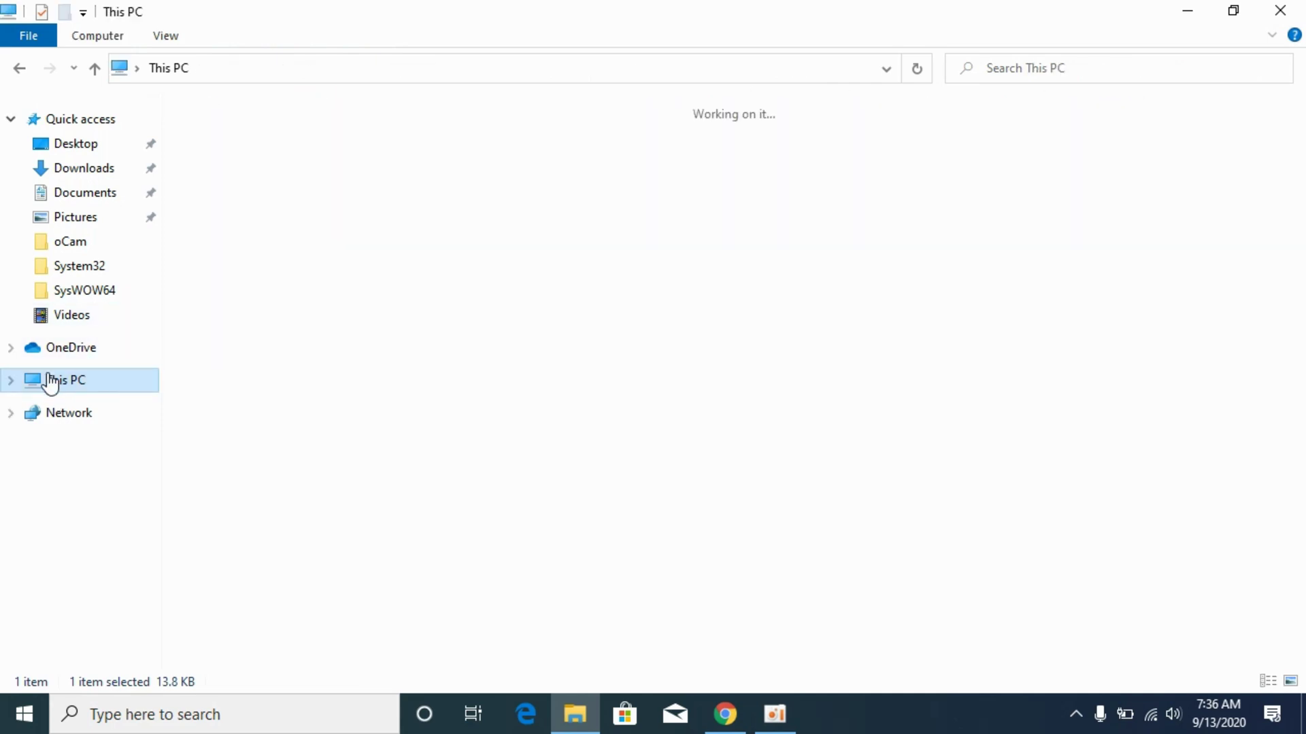
pyautogui.doubleClick(279, 299)
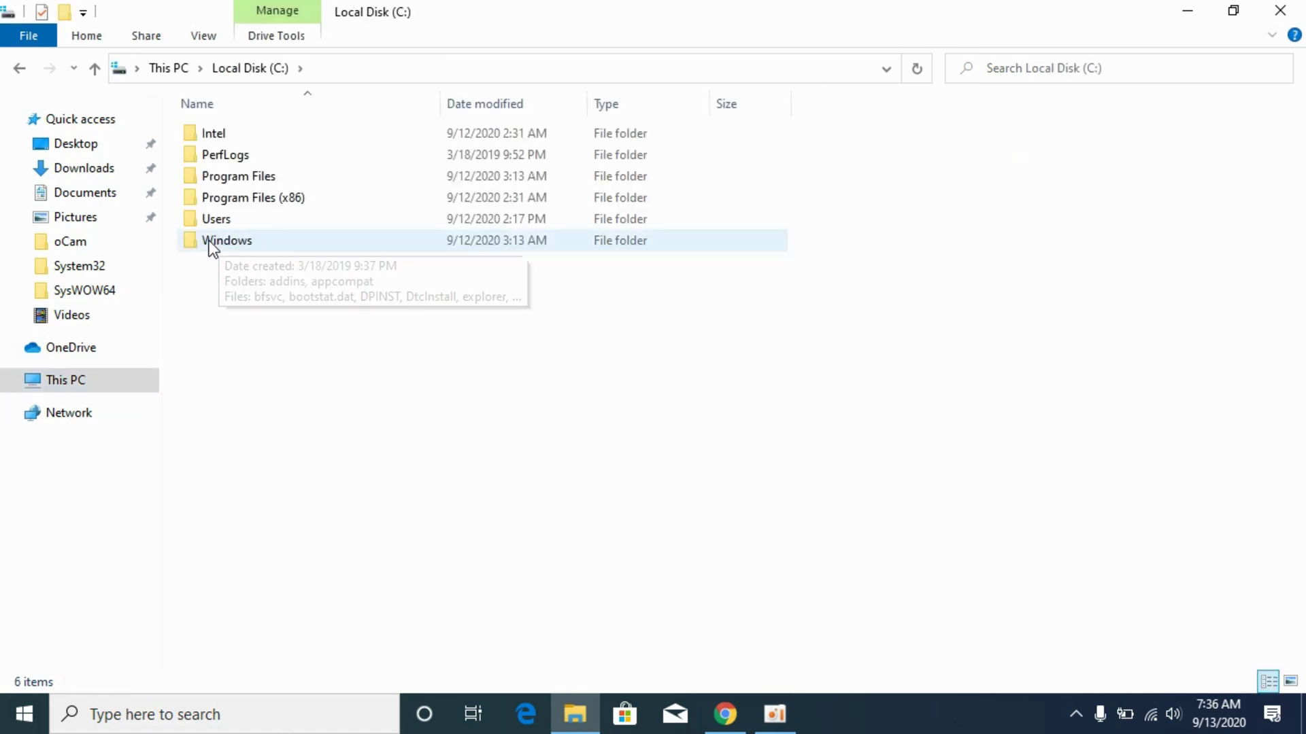
pyautogui.doubleClick(214, 241)
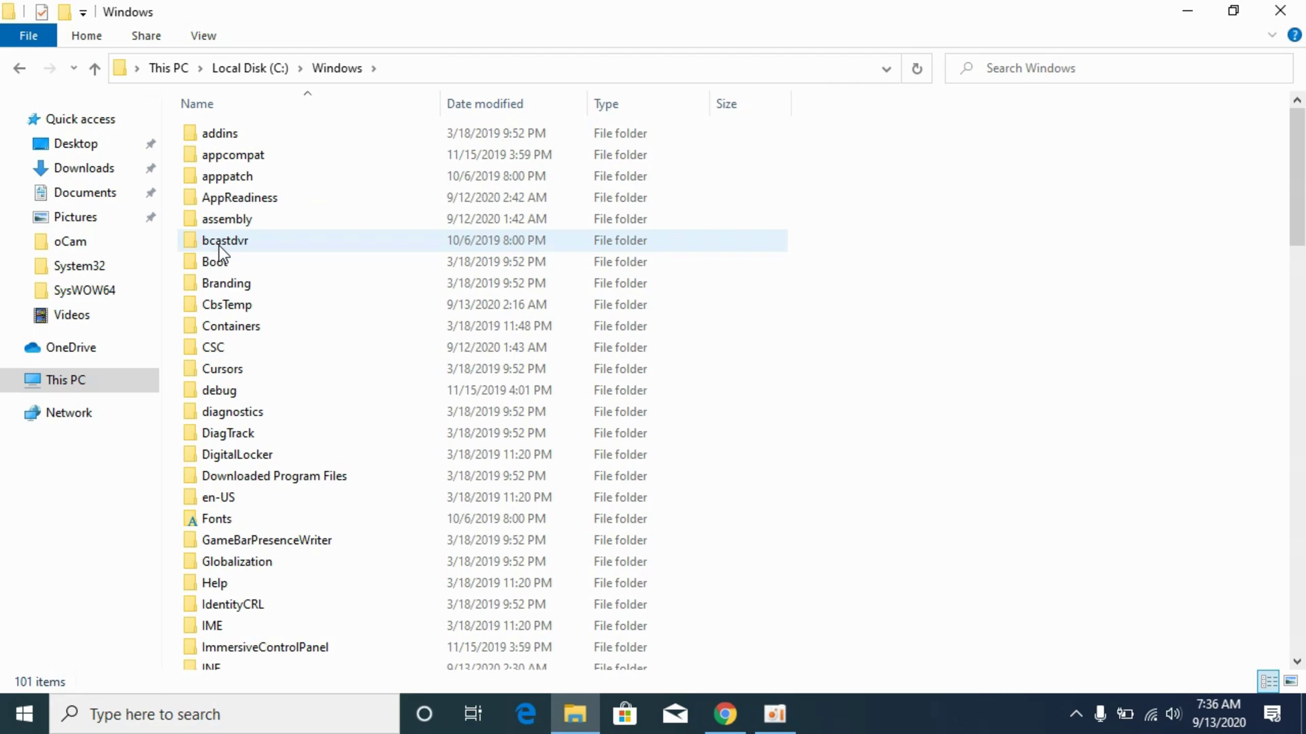
pyautogui.moveTo(1299, 253); pyautogui.dragTo(1300, 564)
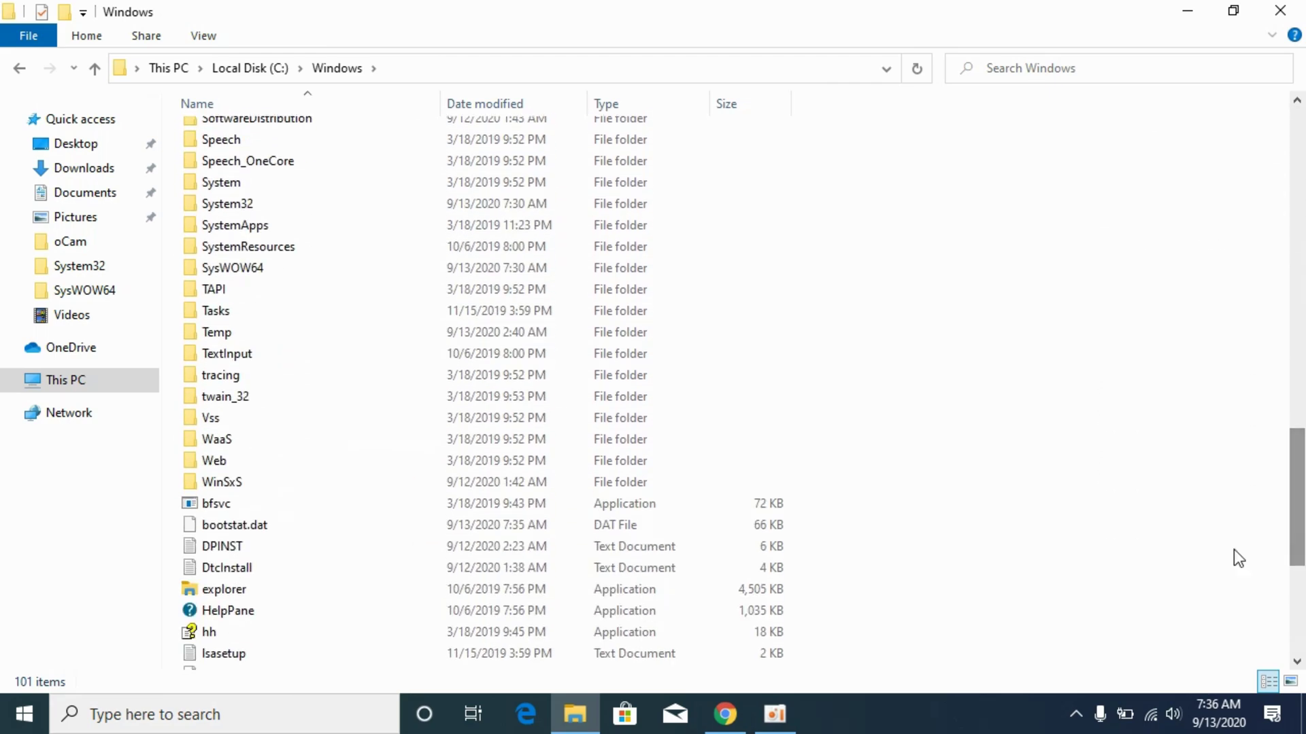
pyautogui.click(294, 266)
pyautogui.doubleClick(411, 267)
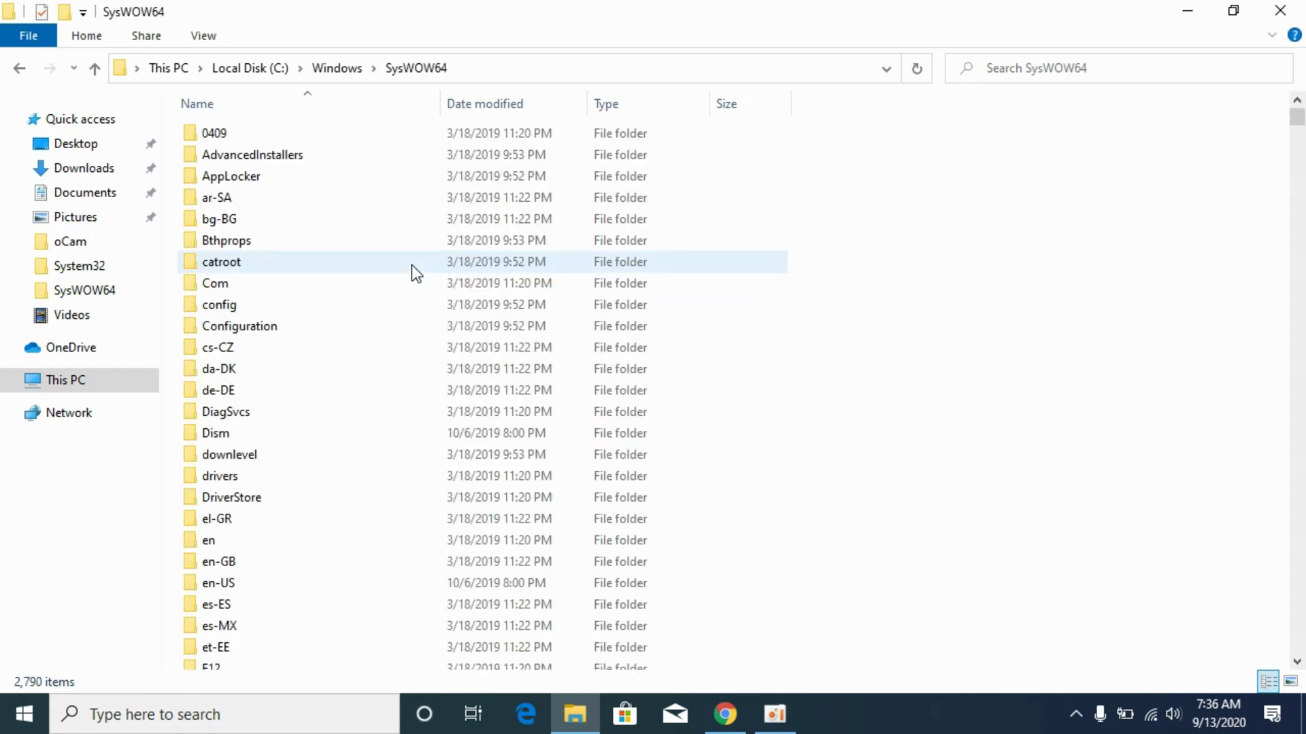
pyautogui.rightClick(1014, 246)
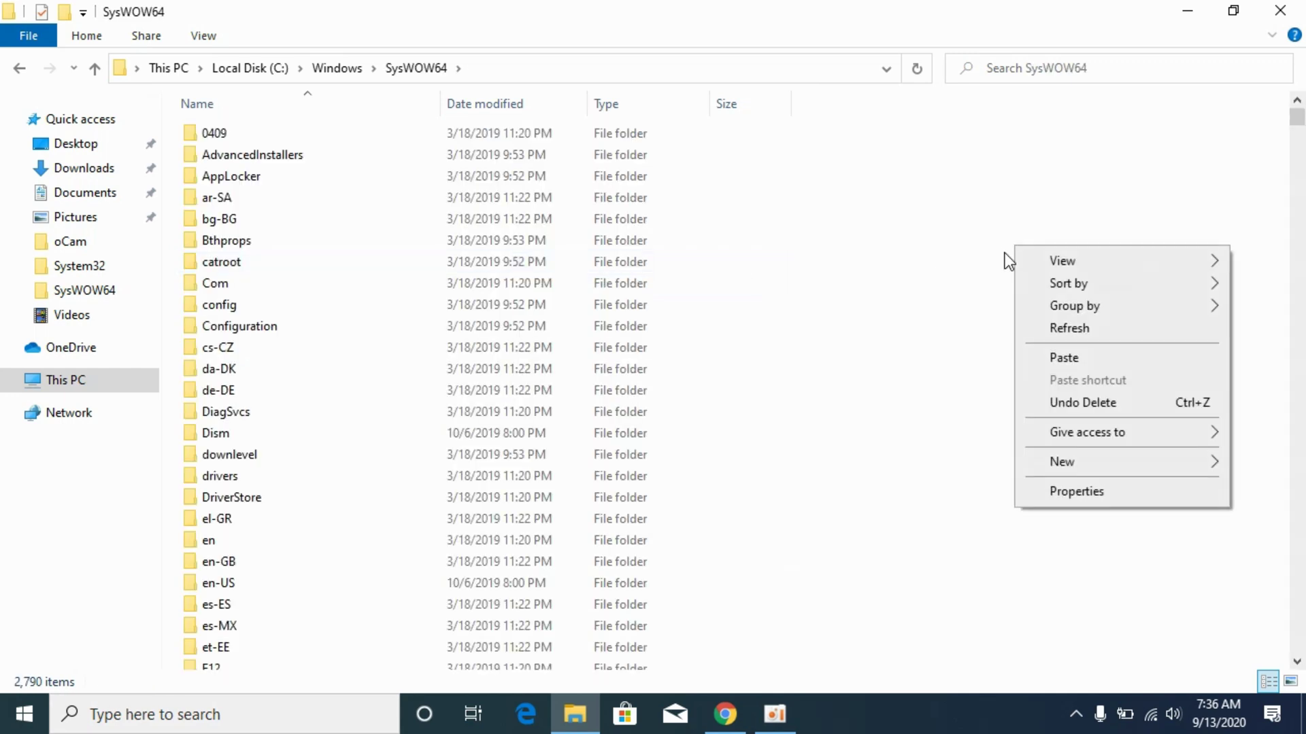
pyautogui.click(1066, 357)
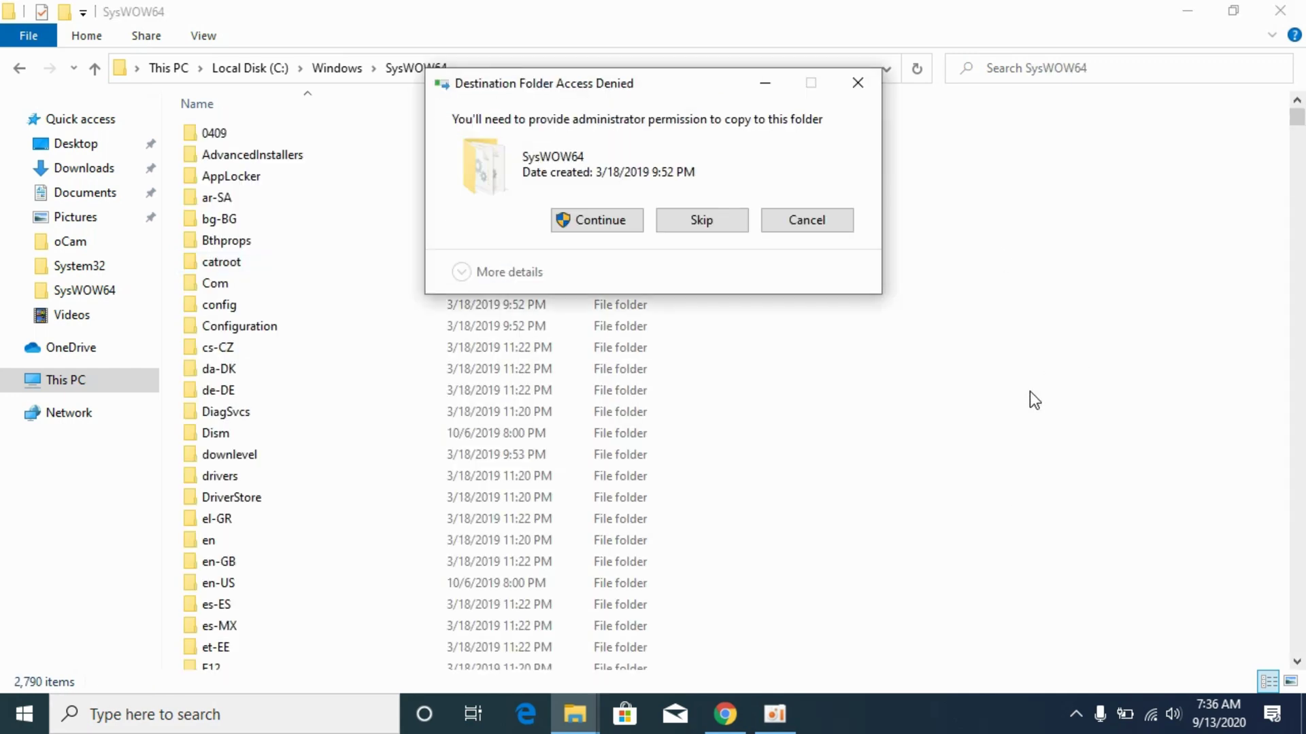
pyautogui.click(587, 209)
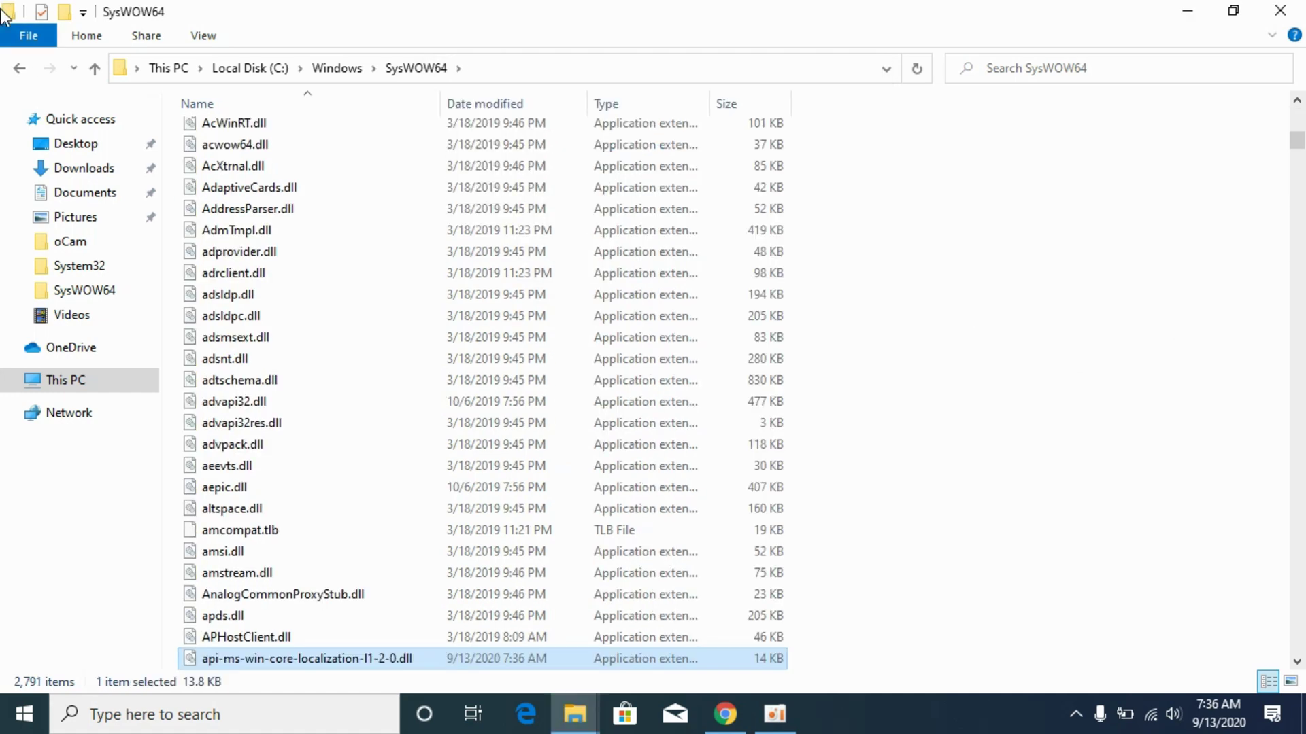
pyautogui.click(21, 68)
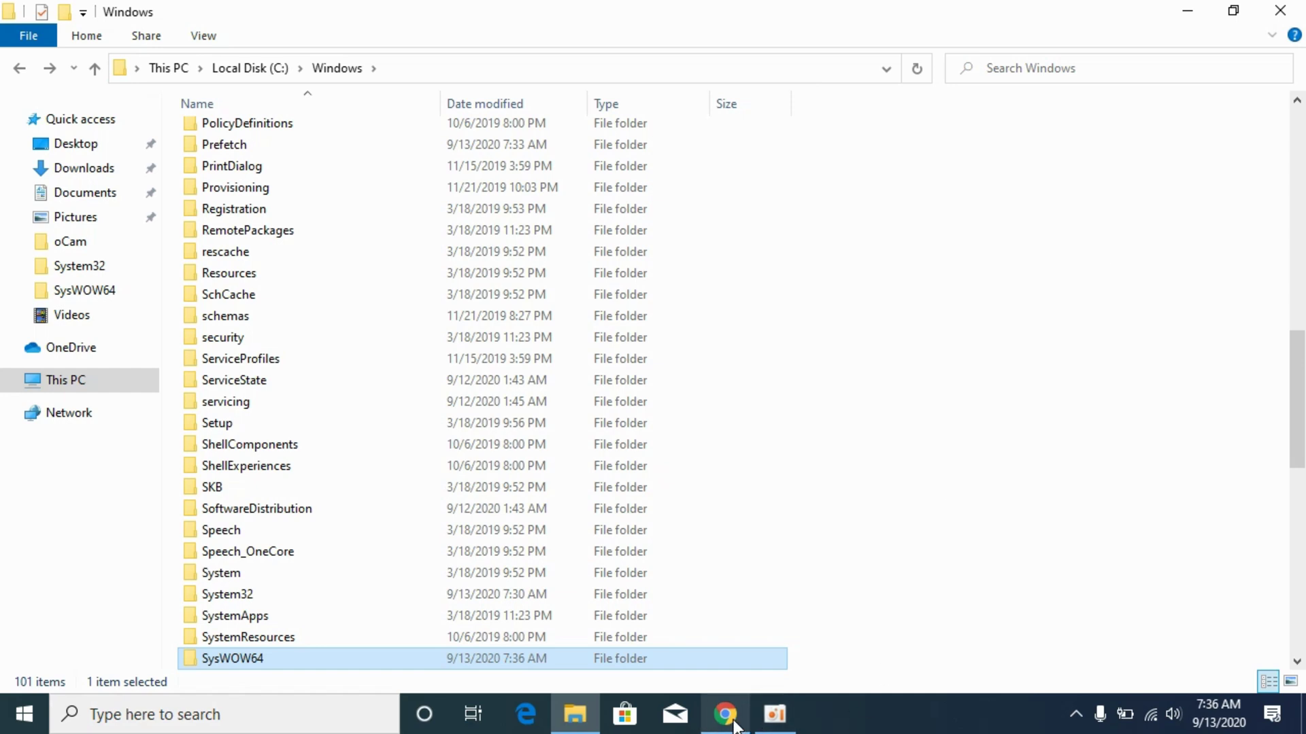
pyautogui.click(744, 684)
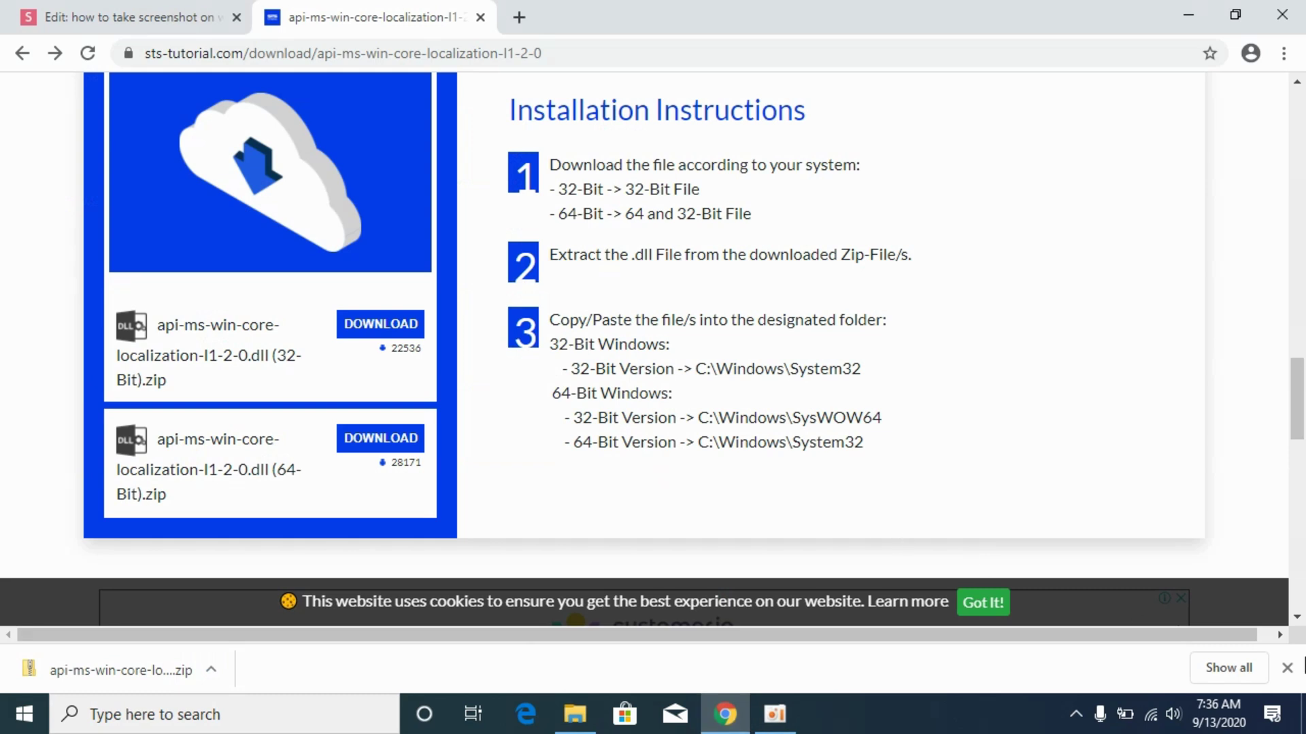
# Download the 64-bit api-ms-win-core-localization zip (9.3 KB) from the STS Tutorial page.
pyautogui.click(1287, 667)
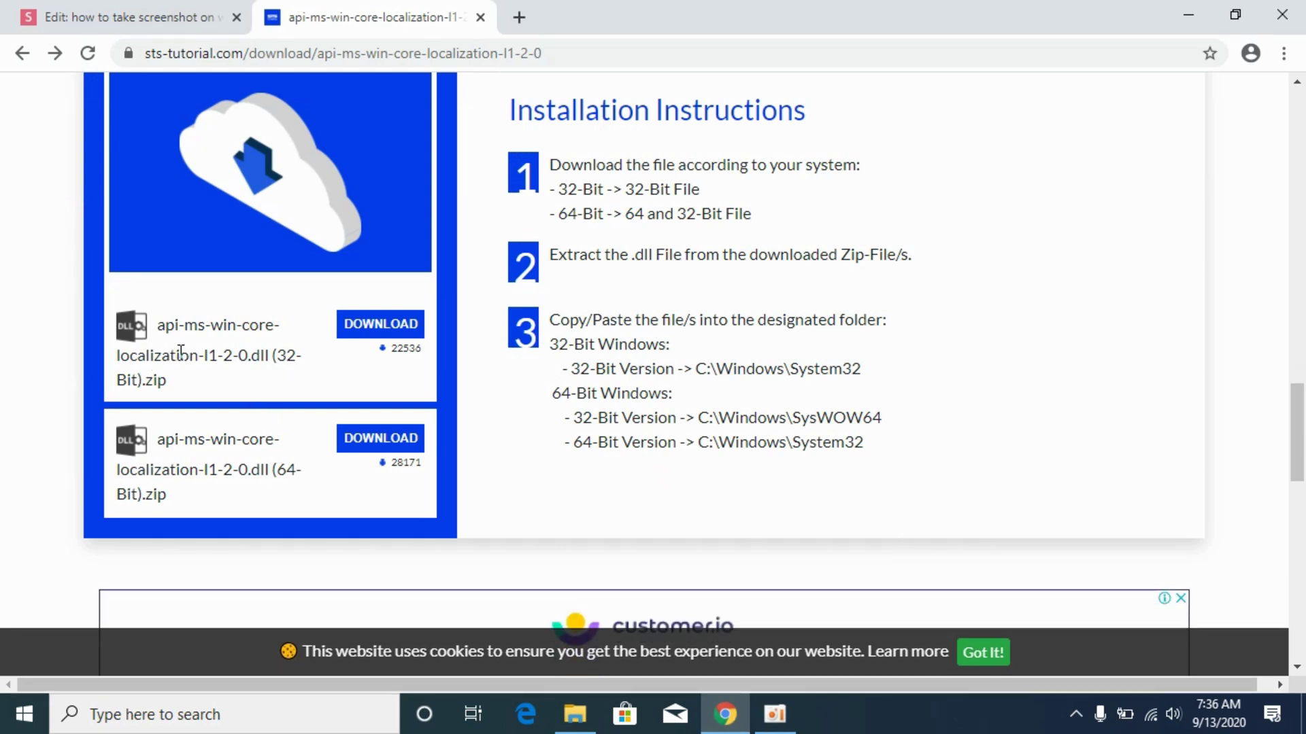
pyautogui.moveTo(180, 351); pyautogui.dragTo(292, 385)
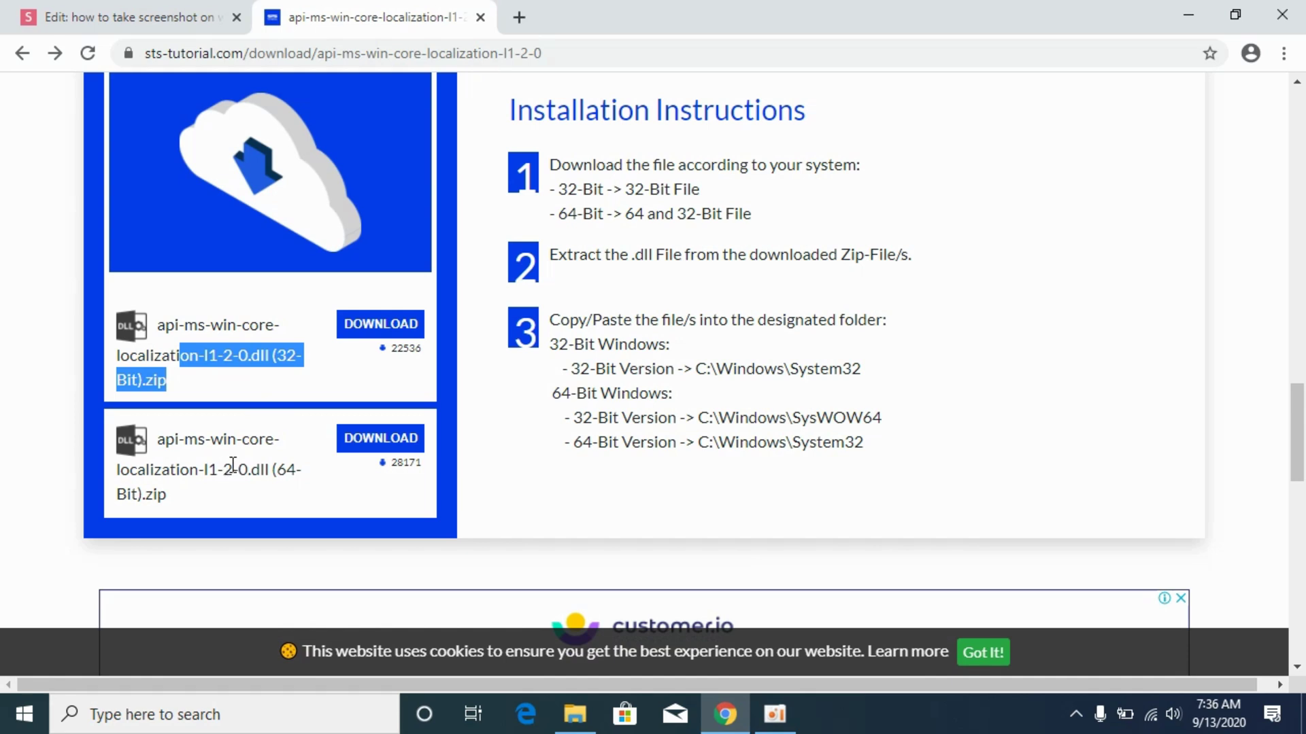
pyautogui.click(270, 362)
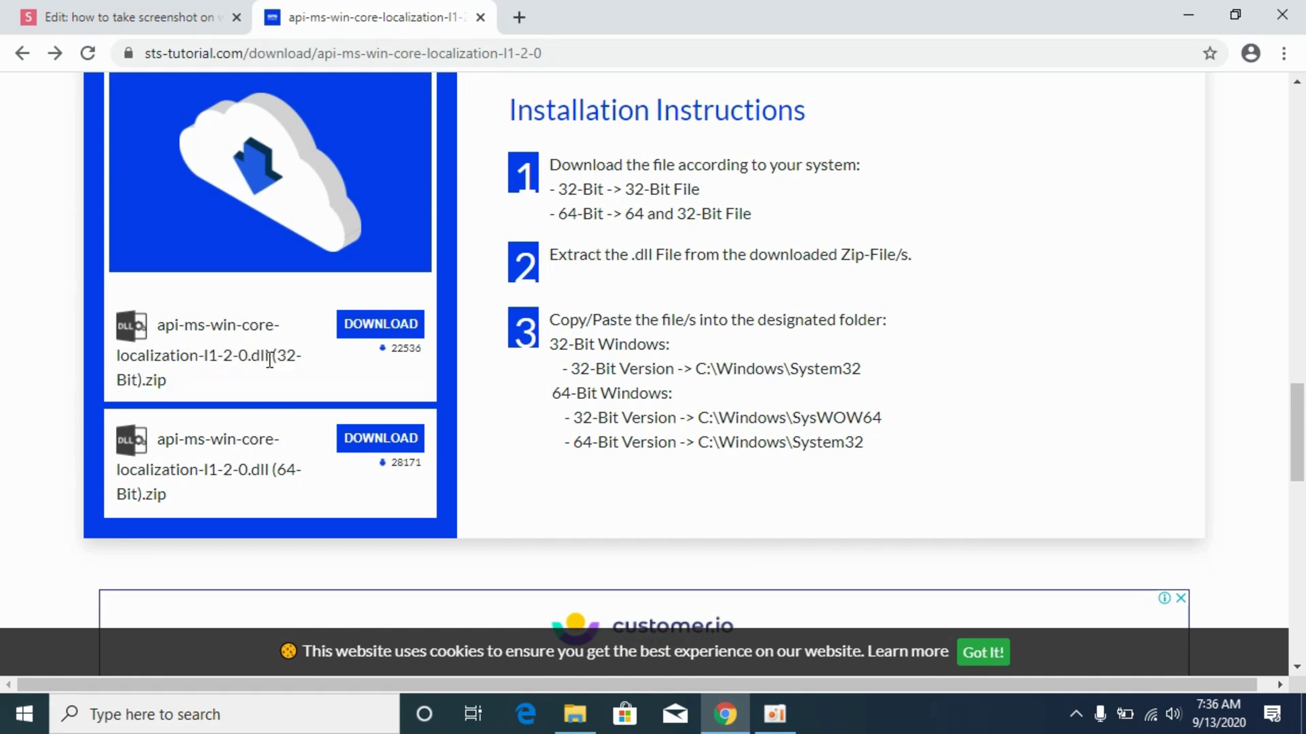
pyautogui.click(367, 440)
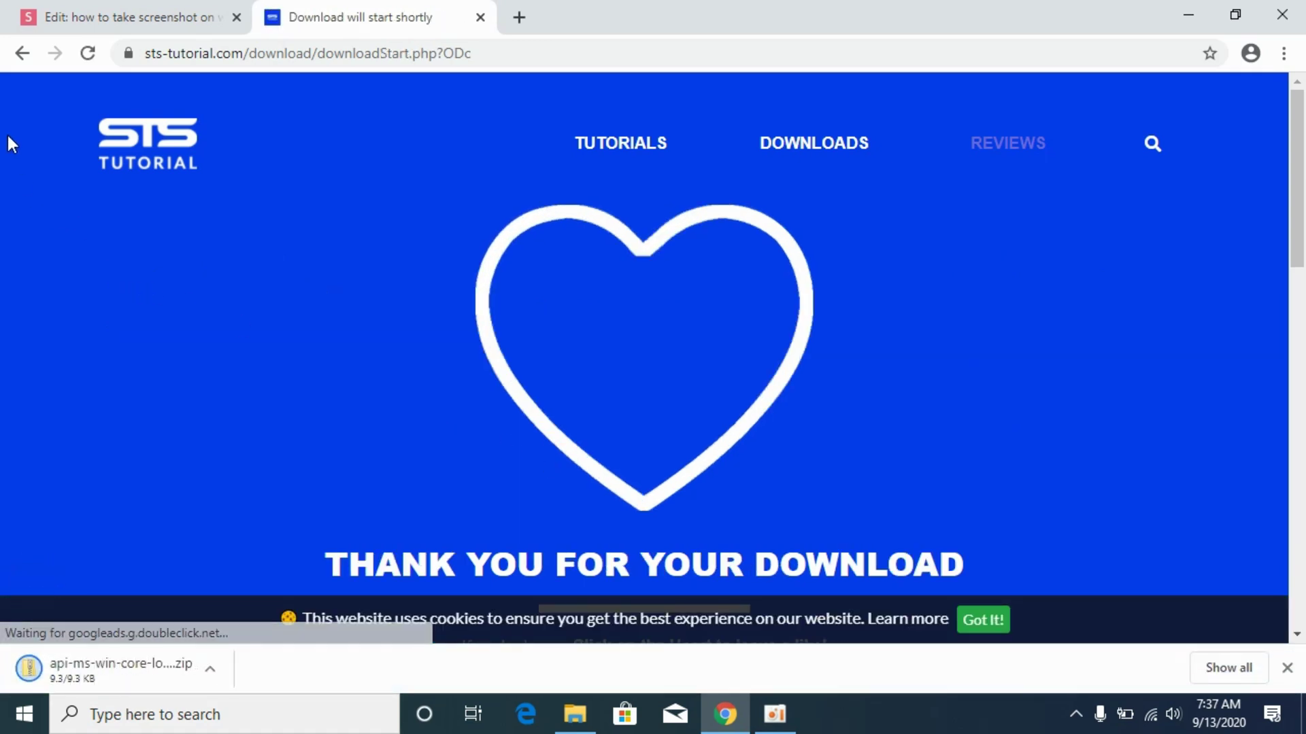
# Open Downloads in a separate, smaller window showing both the 32-bit and 64-bit zips.
pyautogui.click(23, 54)
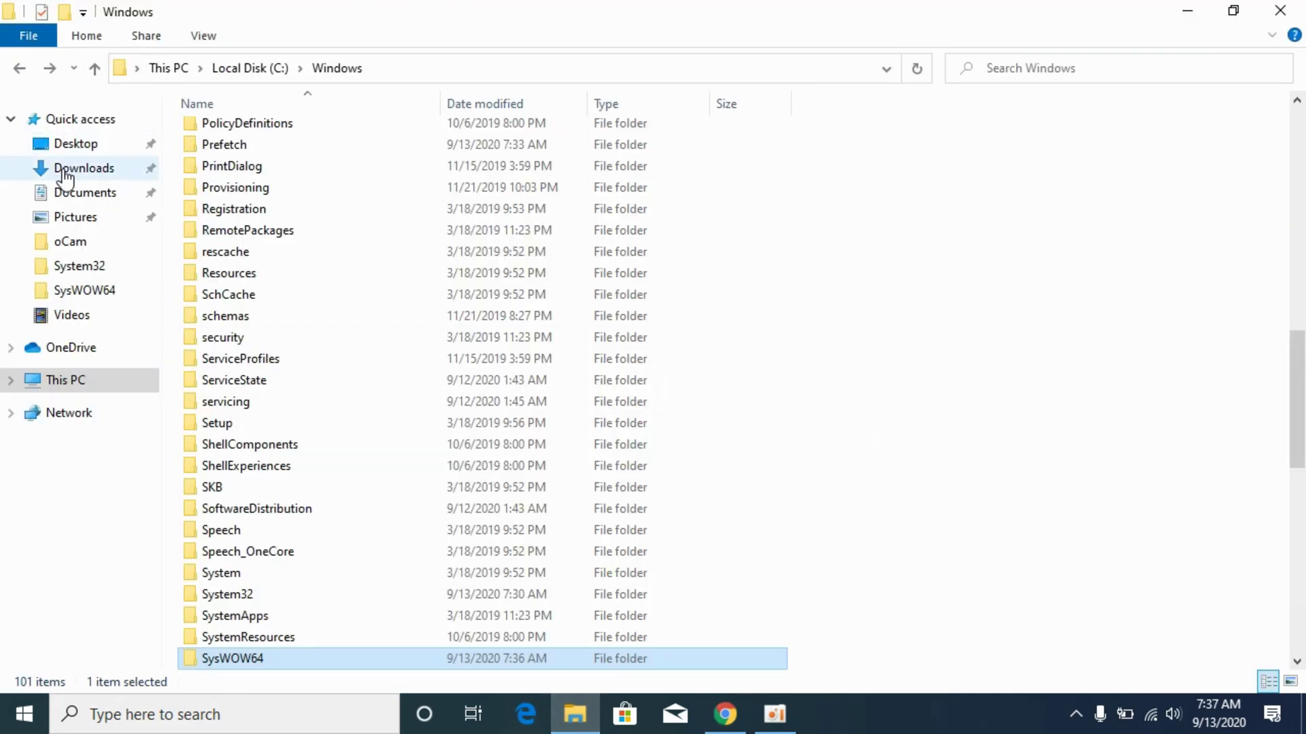
pyautogui.rightClick(69, 164)
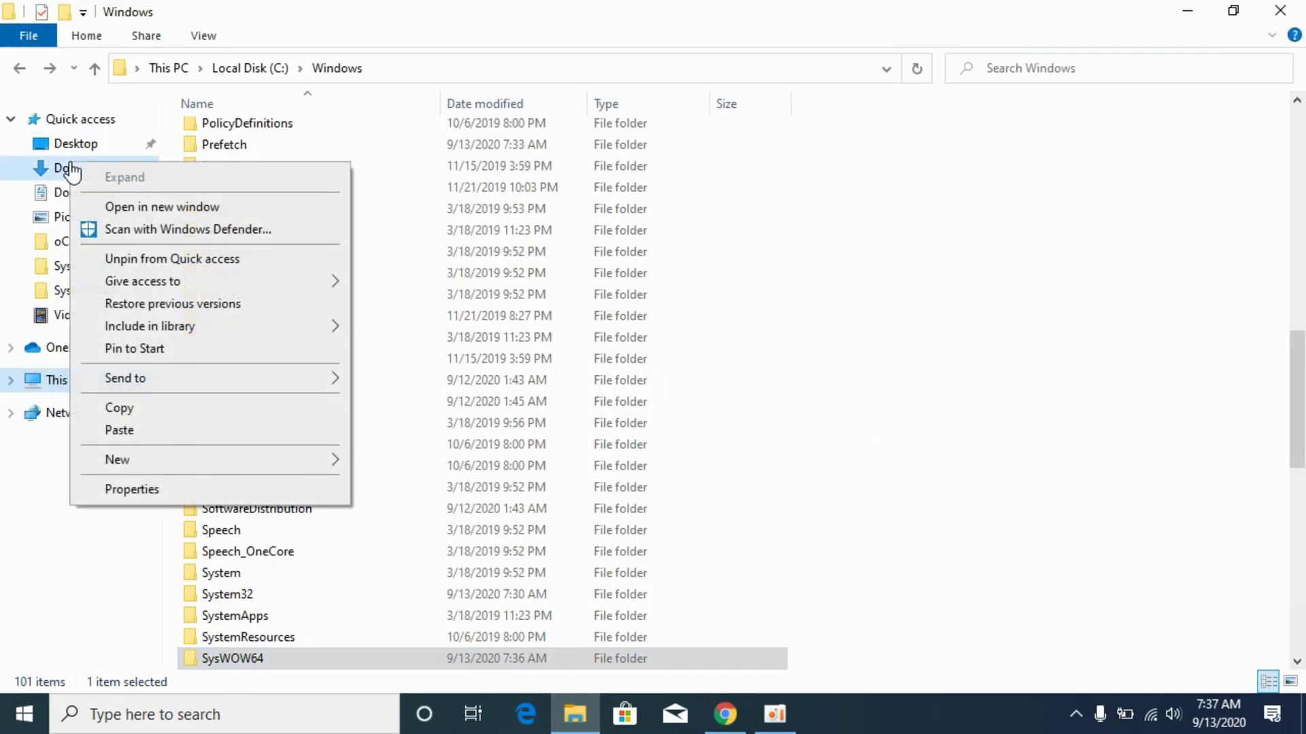
pyautogui.click(157, 208)
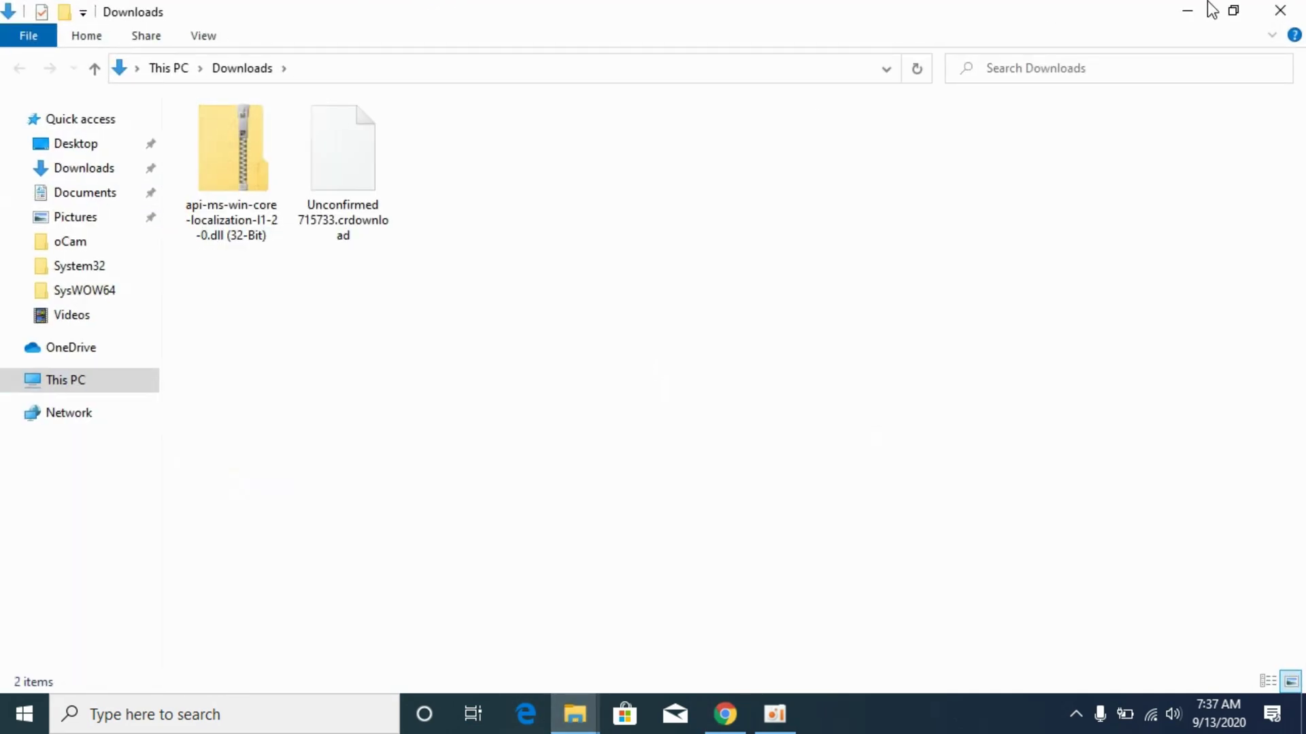
pyautogui.click(1232, 11)
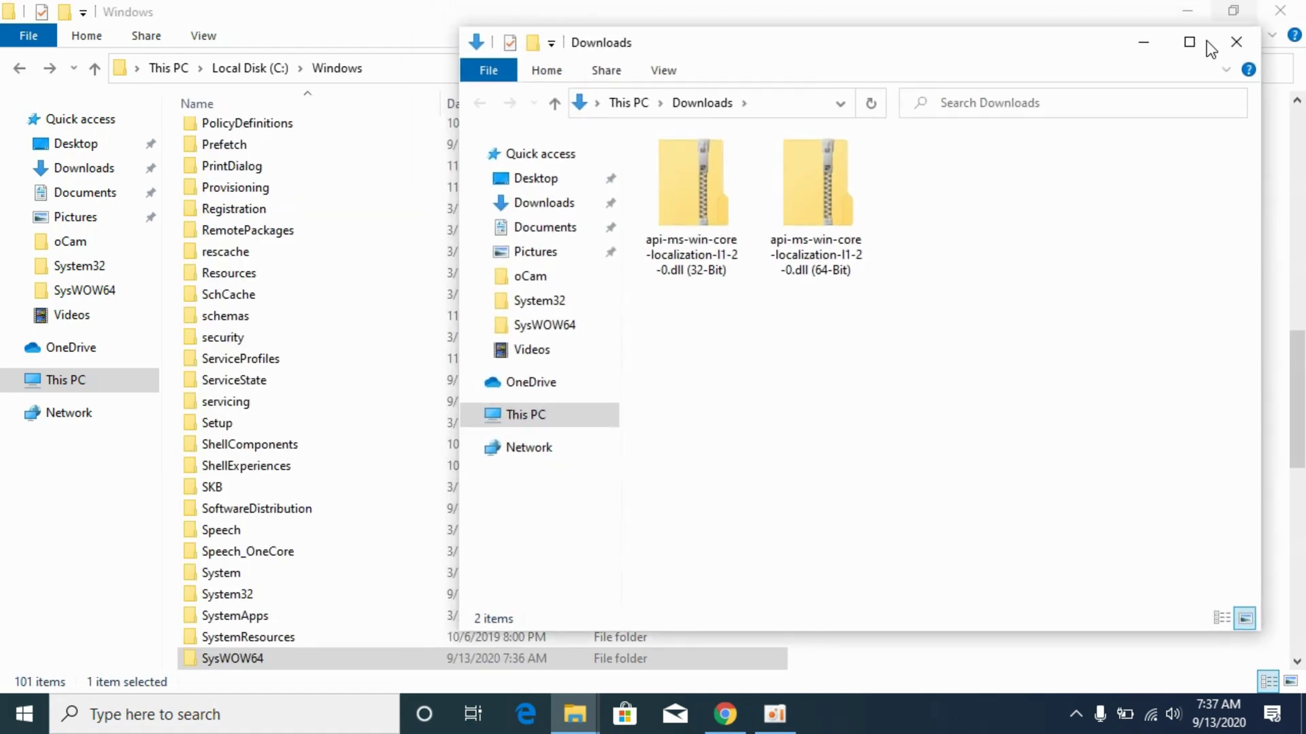
pyautogui.click(682, 197)
pyautogui.click(844, 177)
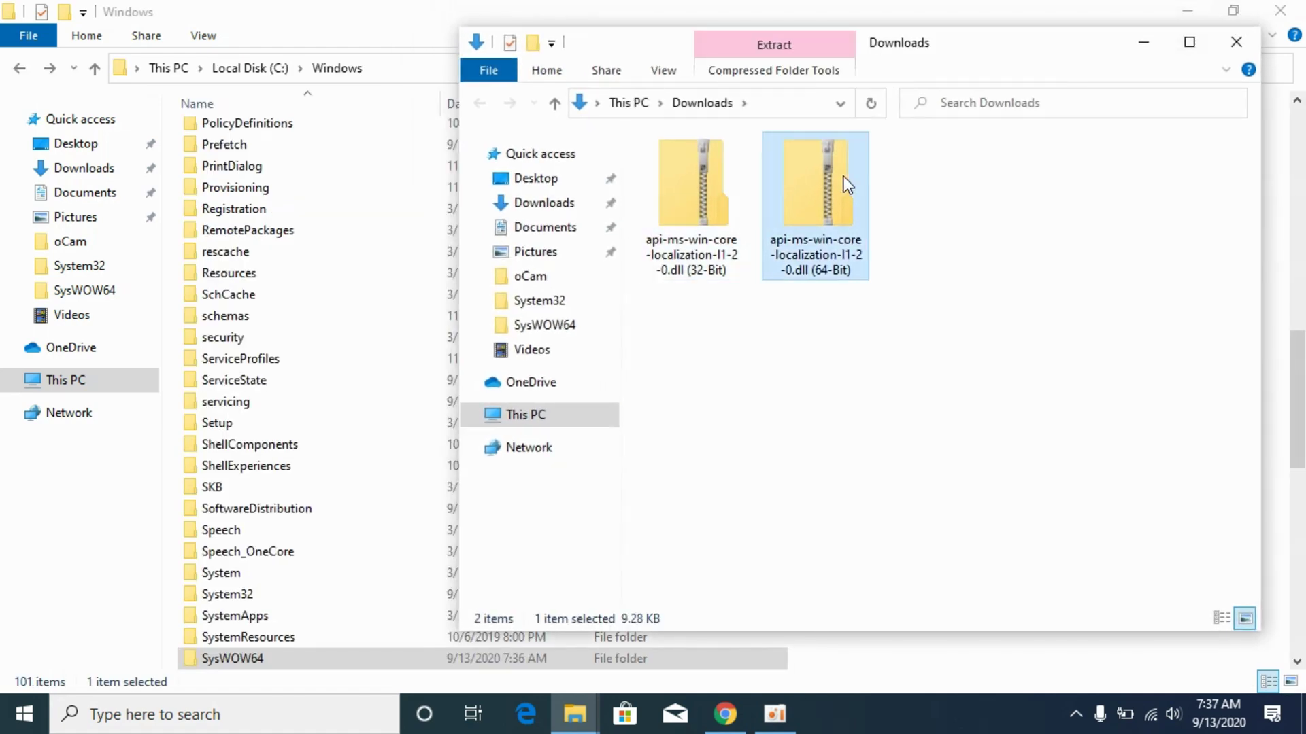
pyautogui.click(851, 394)
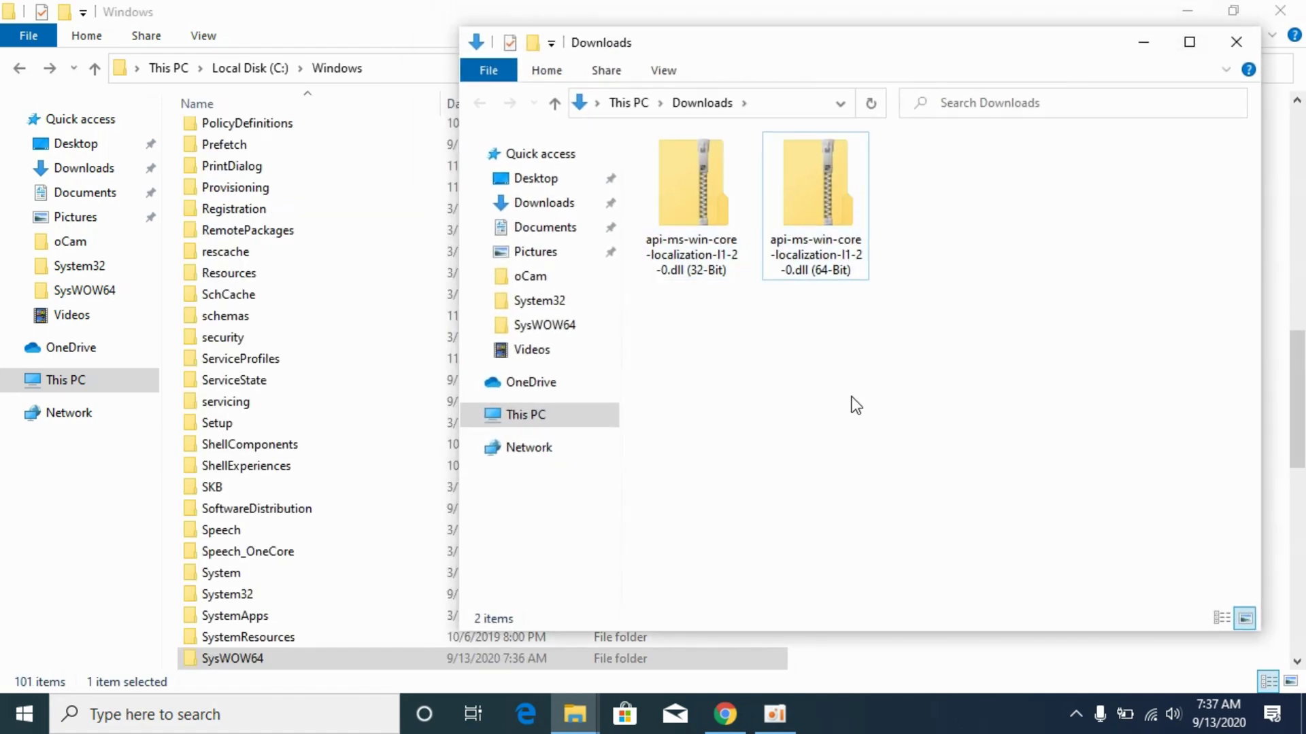
# Copy the 32-bit DLL from the folder inside the 32-bit zip.
pyautogui.doubleClick(707, 201)
pyautogui.click(711, 189)
pyautogui.doubleClick(711, 189)
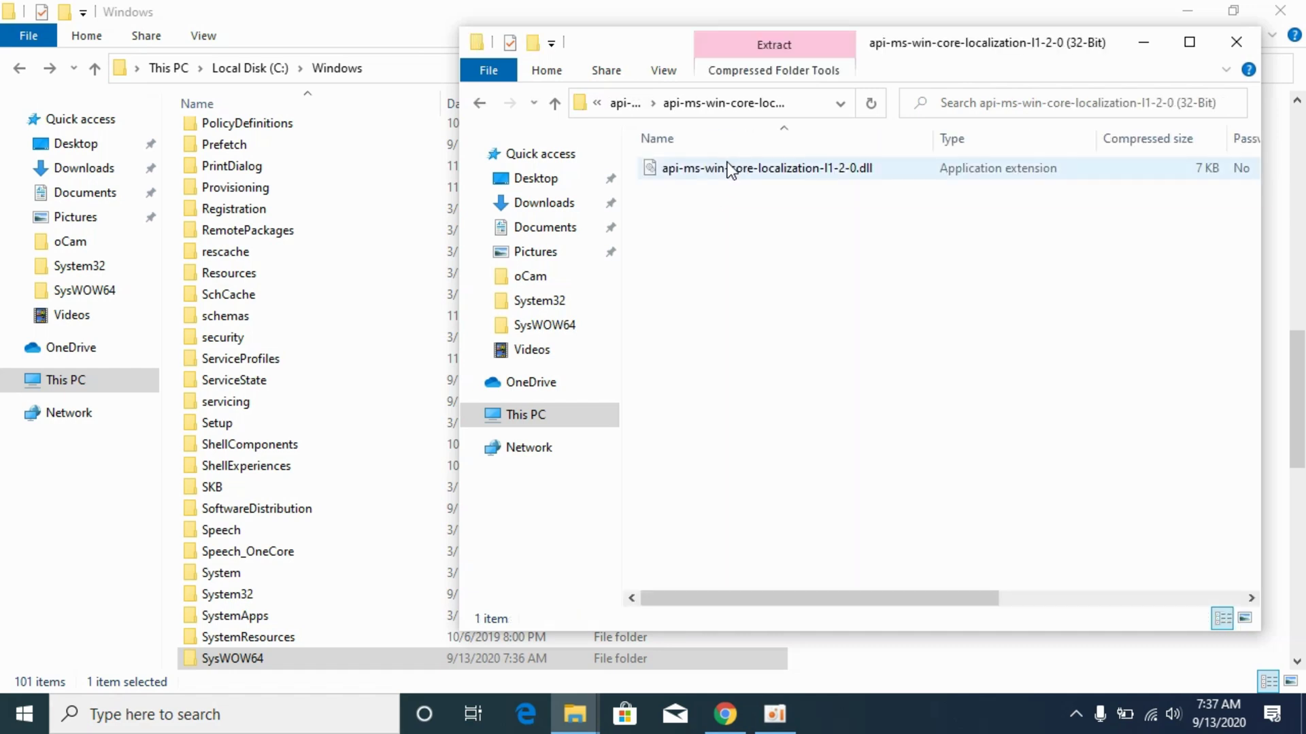
pyautogui.rightClick(728, 162)
pyautogui.click(794, 227)
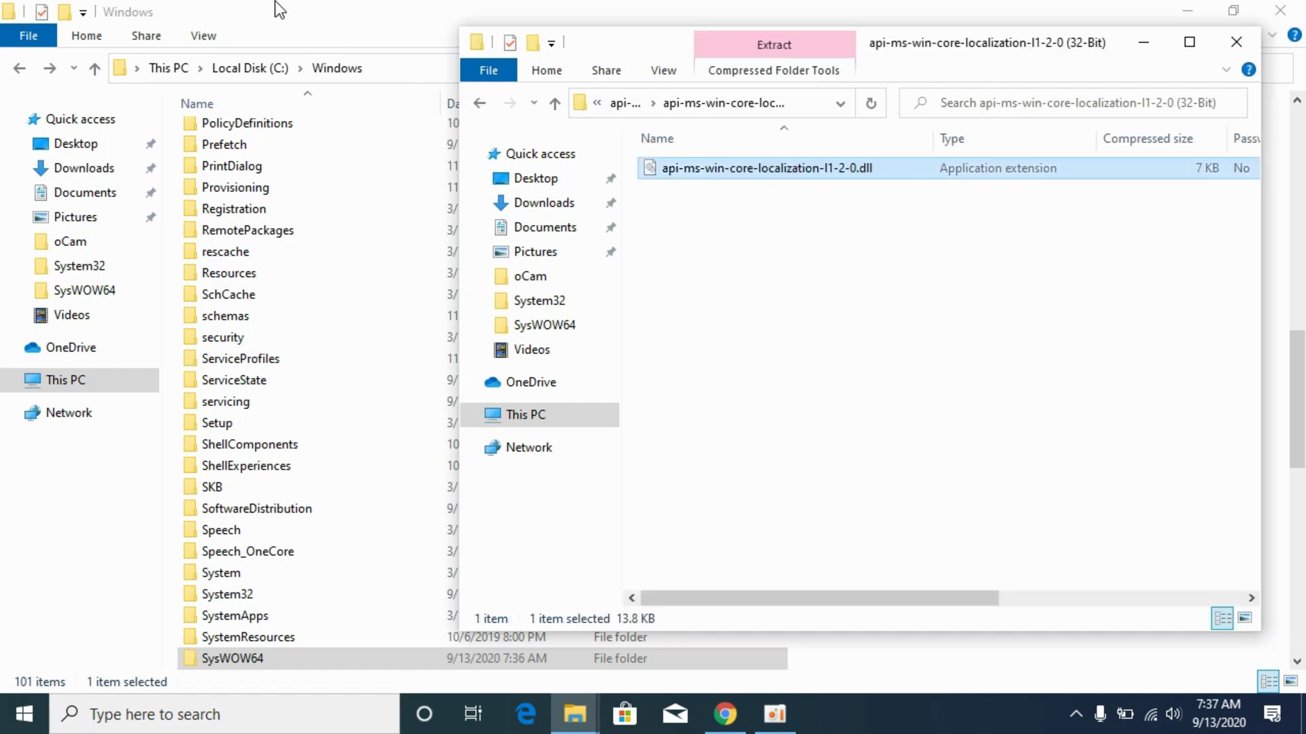
pyautogui.click(275, 4)
# Paste the 32-bit DLL into SysWOW64, replacing the existing copy with administrator approval.
pyautogui.scroll(-3, 267, 448)
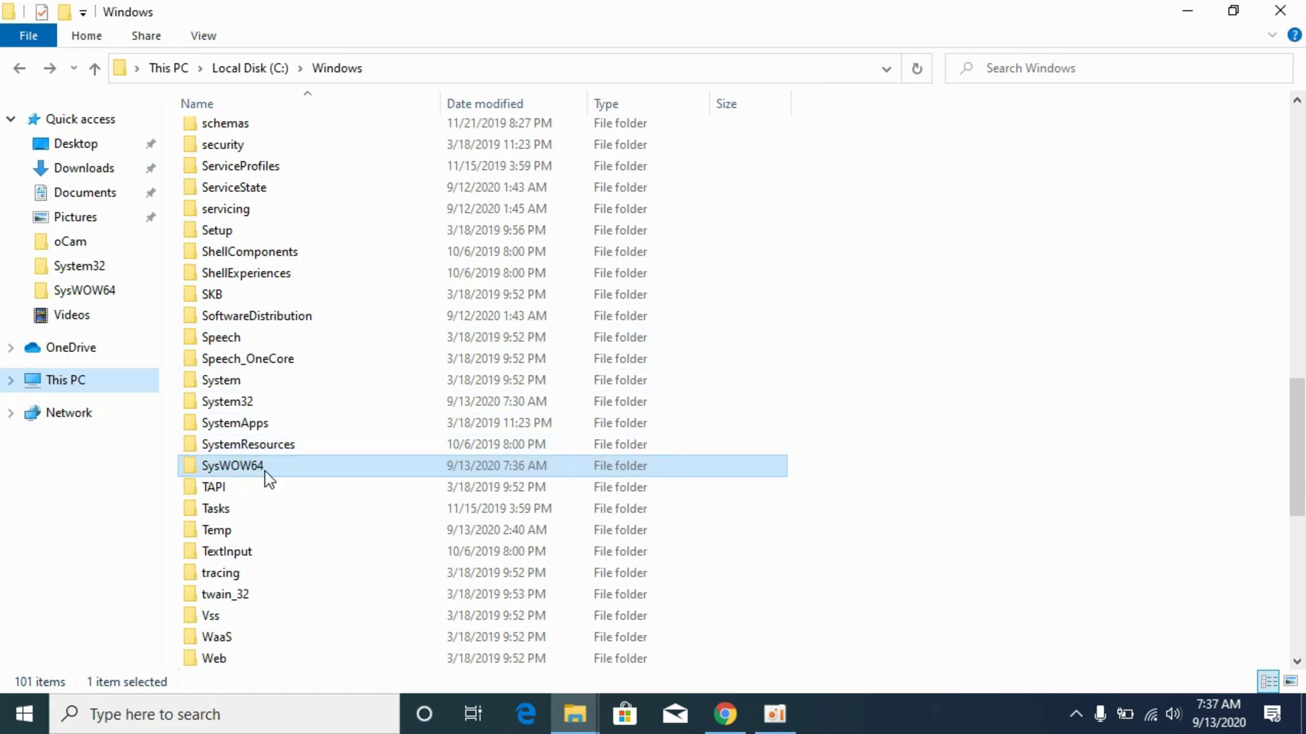
pyautogui.click(227, 473)
pyautogui.doubleClick(227, 468)
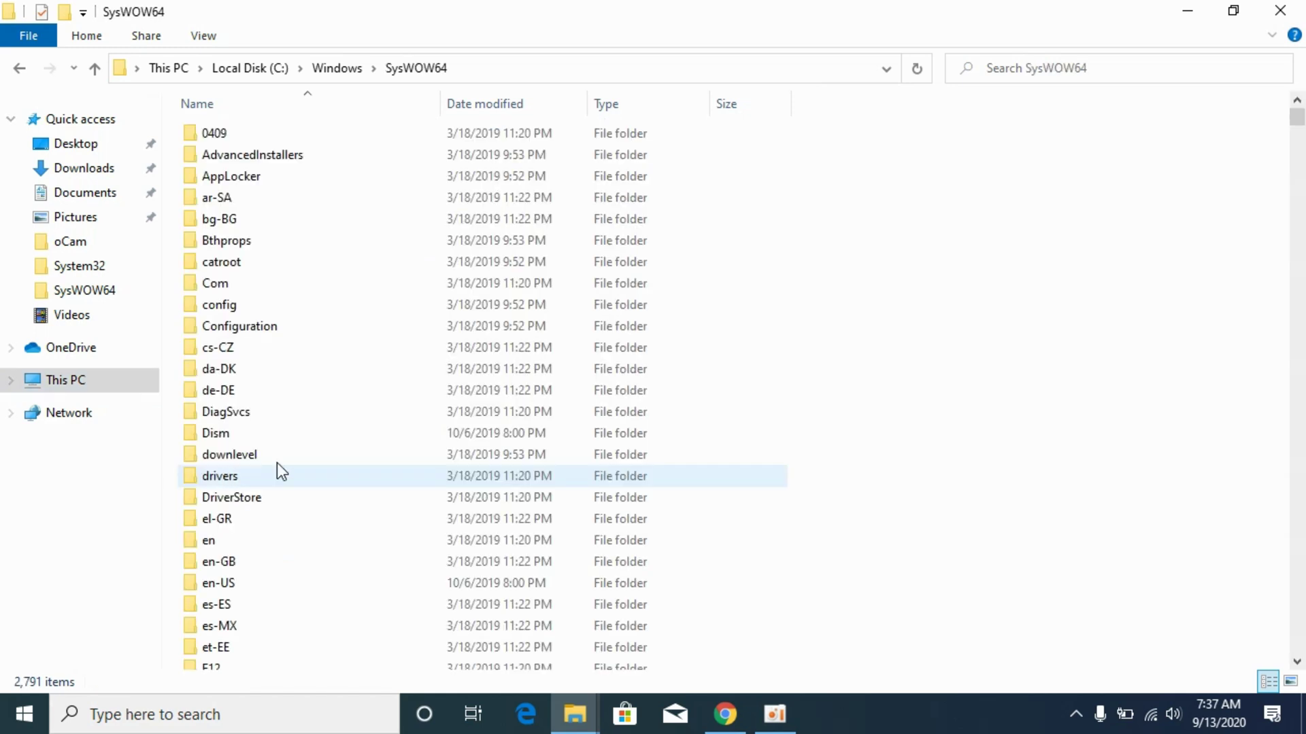
pyautogui.rightClick(1009, 200)
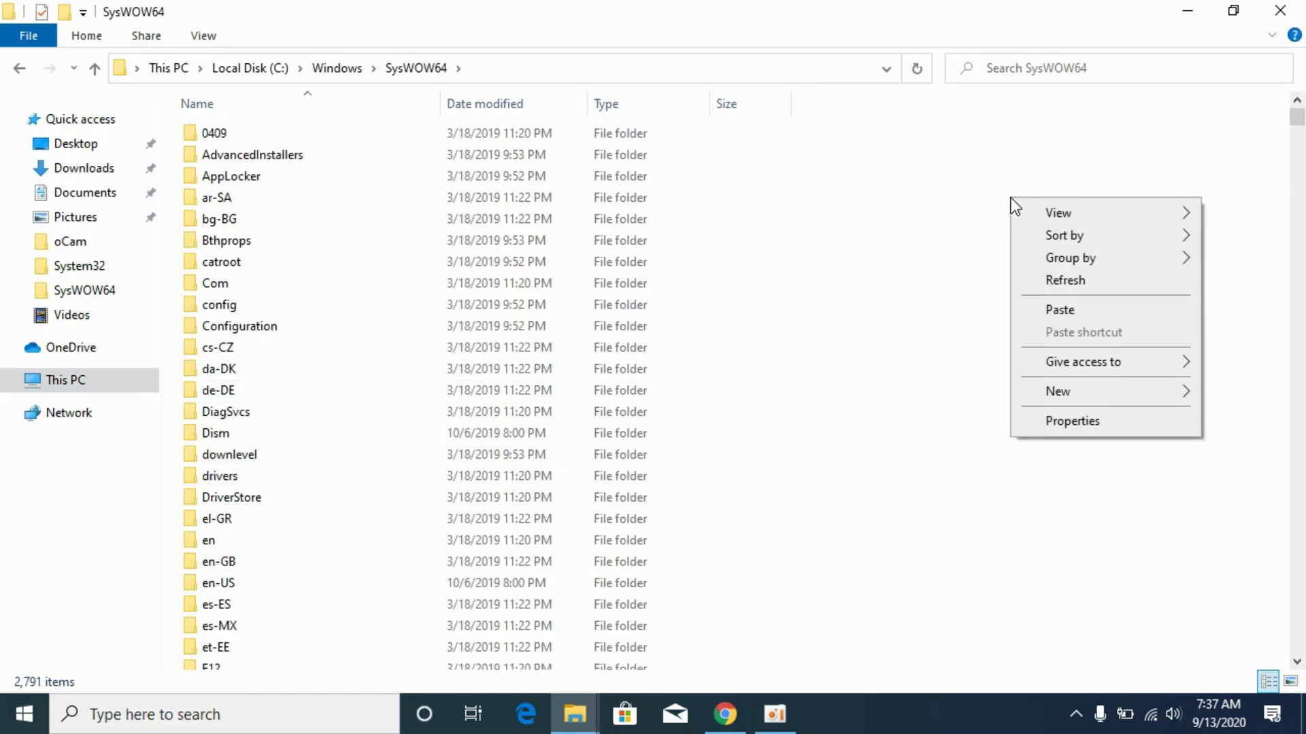
pyautogui.click(1070, 311)
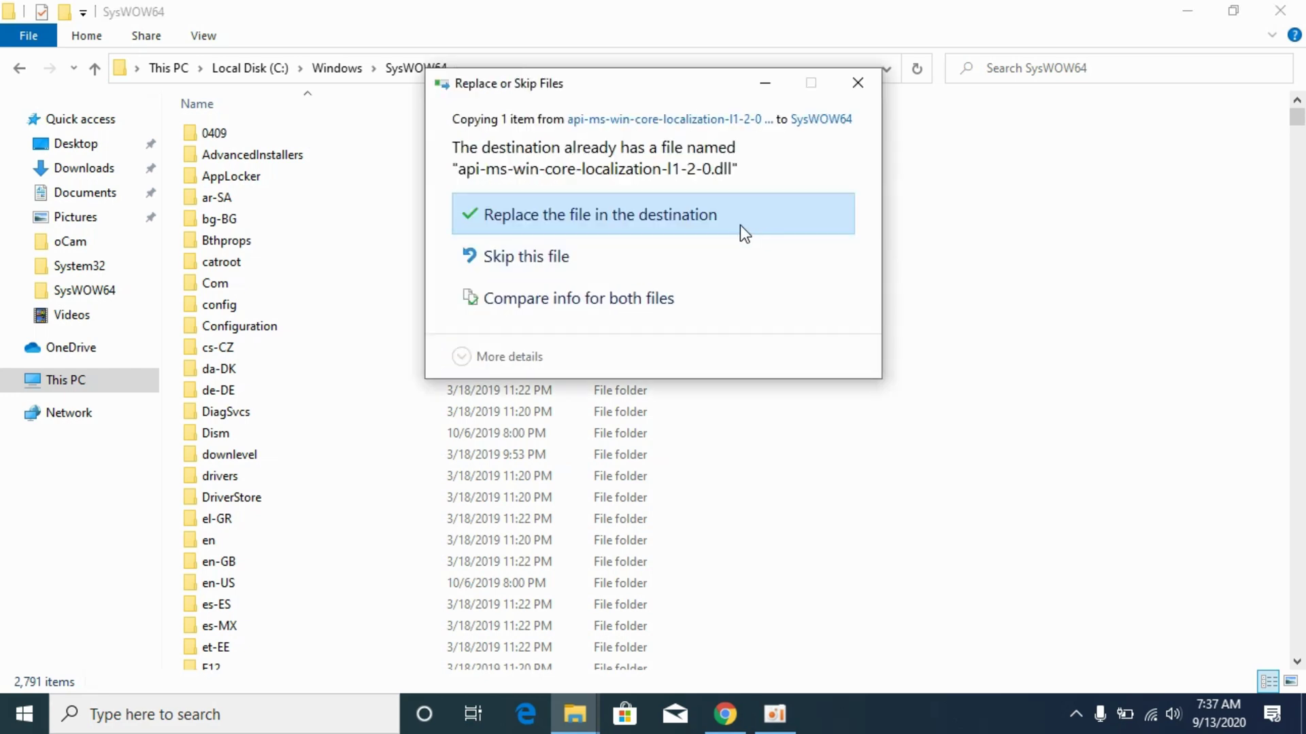
pyautogui.click(593, 226)
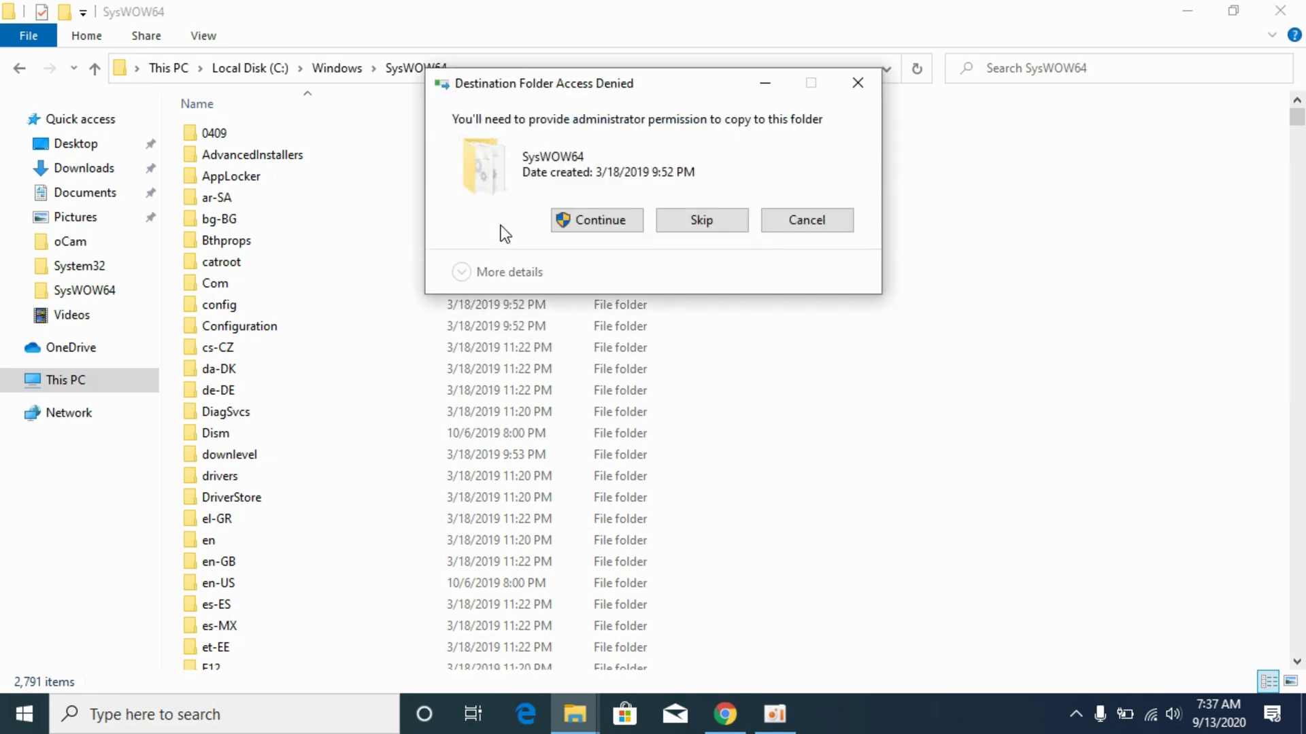
pyautogui.click(562, 216)
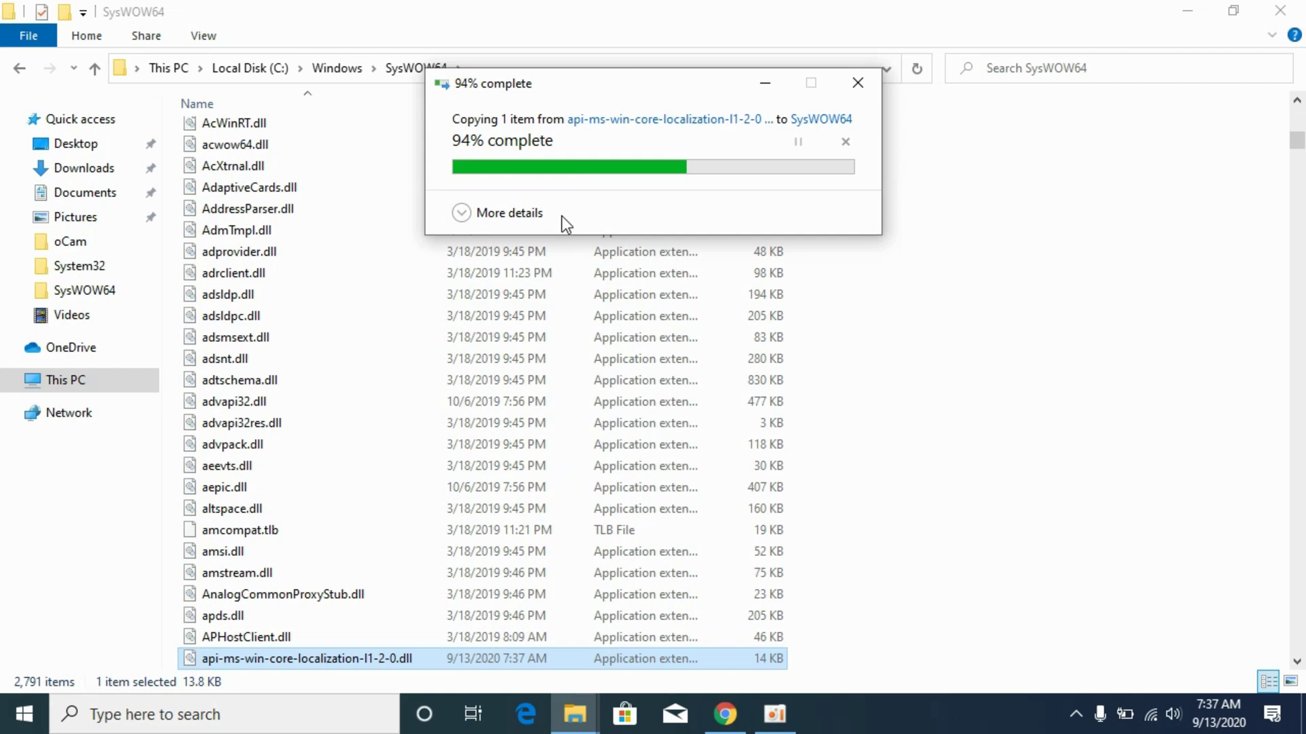
pyautogui.click(17, 64)
# Copy the 64-bit api-ms-win-core-localization-l1-2-0.dll from inside the 64-bit zip in Downloads.
pyautogui.moveTo(574, 703)
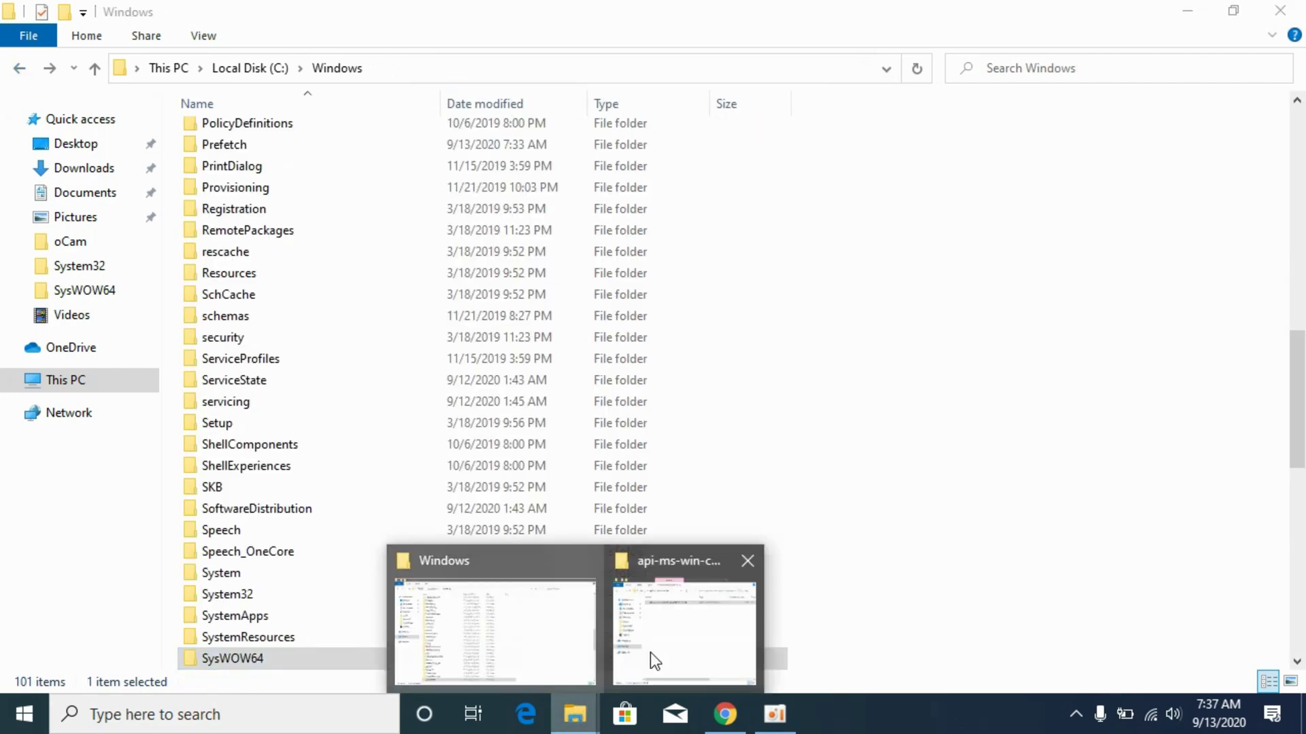
pyautogui.click(680, 626)
pyautogui.click(481, 102)
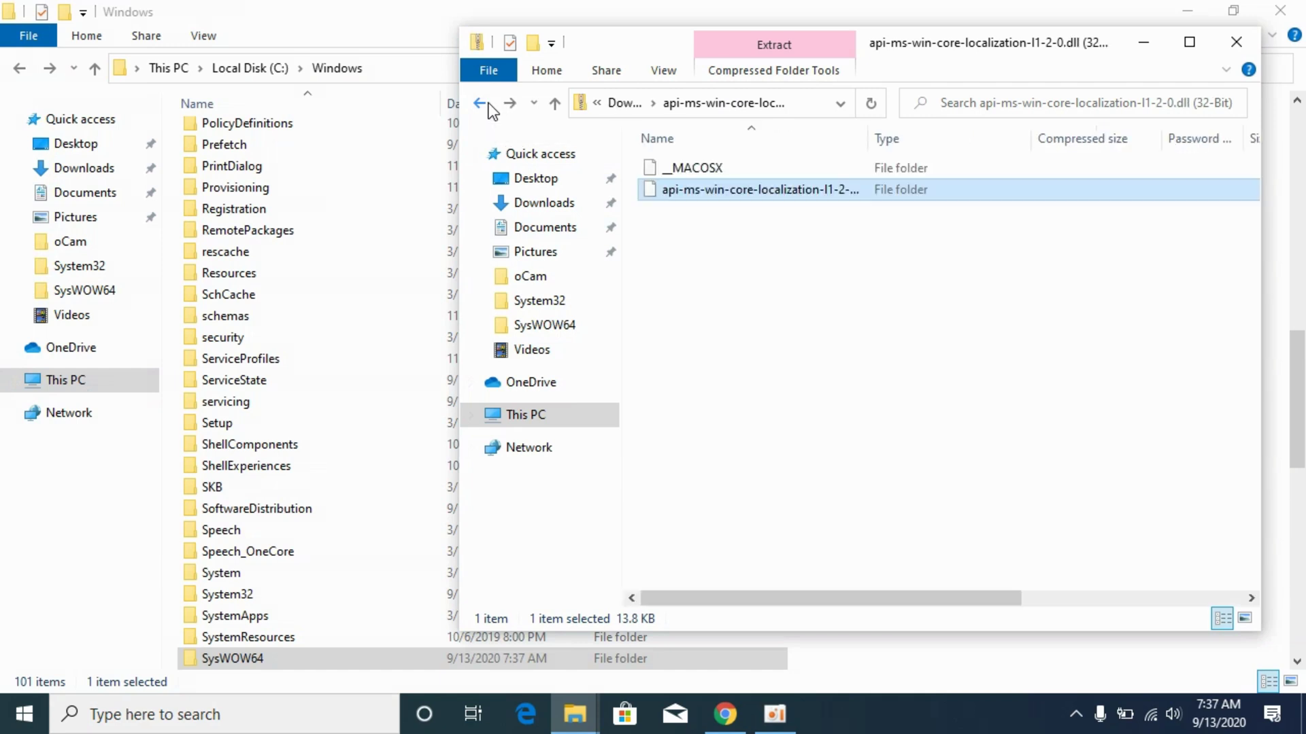
pyautogui.click(481, 103)
pyautogui.click(818, 197)
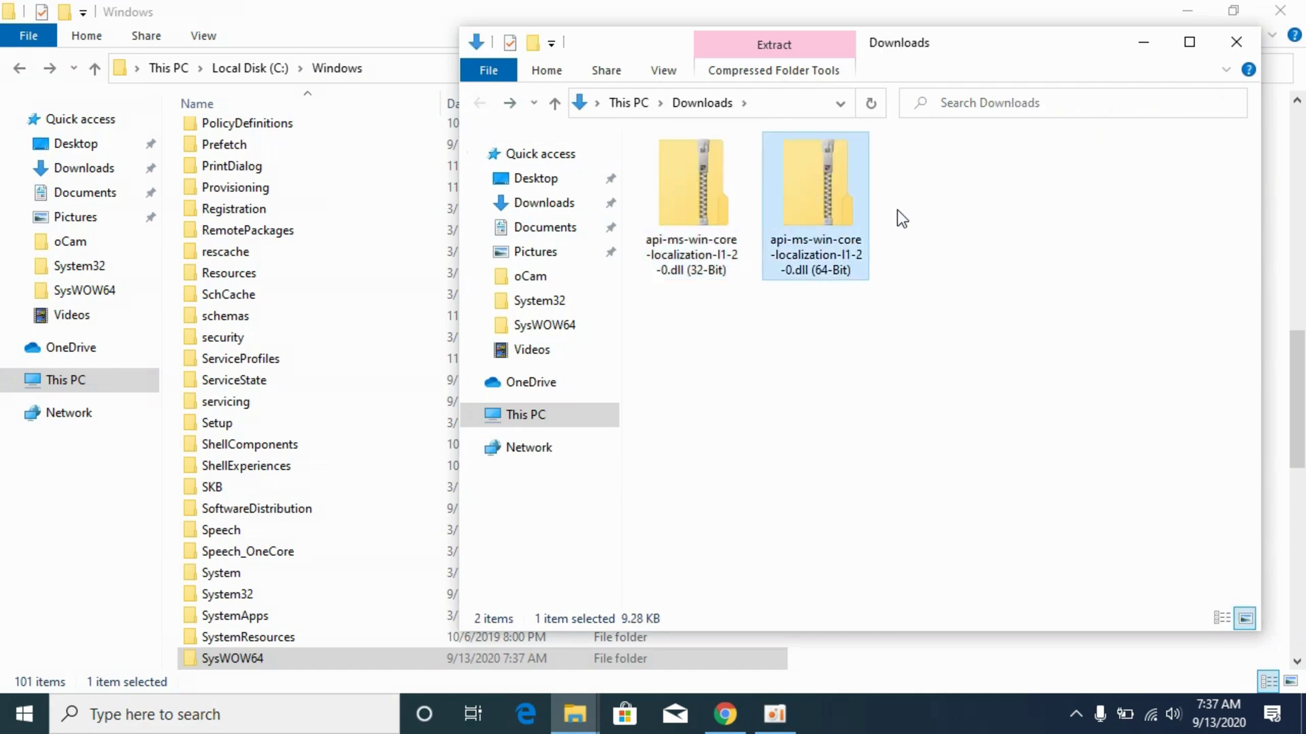
pyautogui.doubleClick(827, 165)
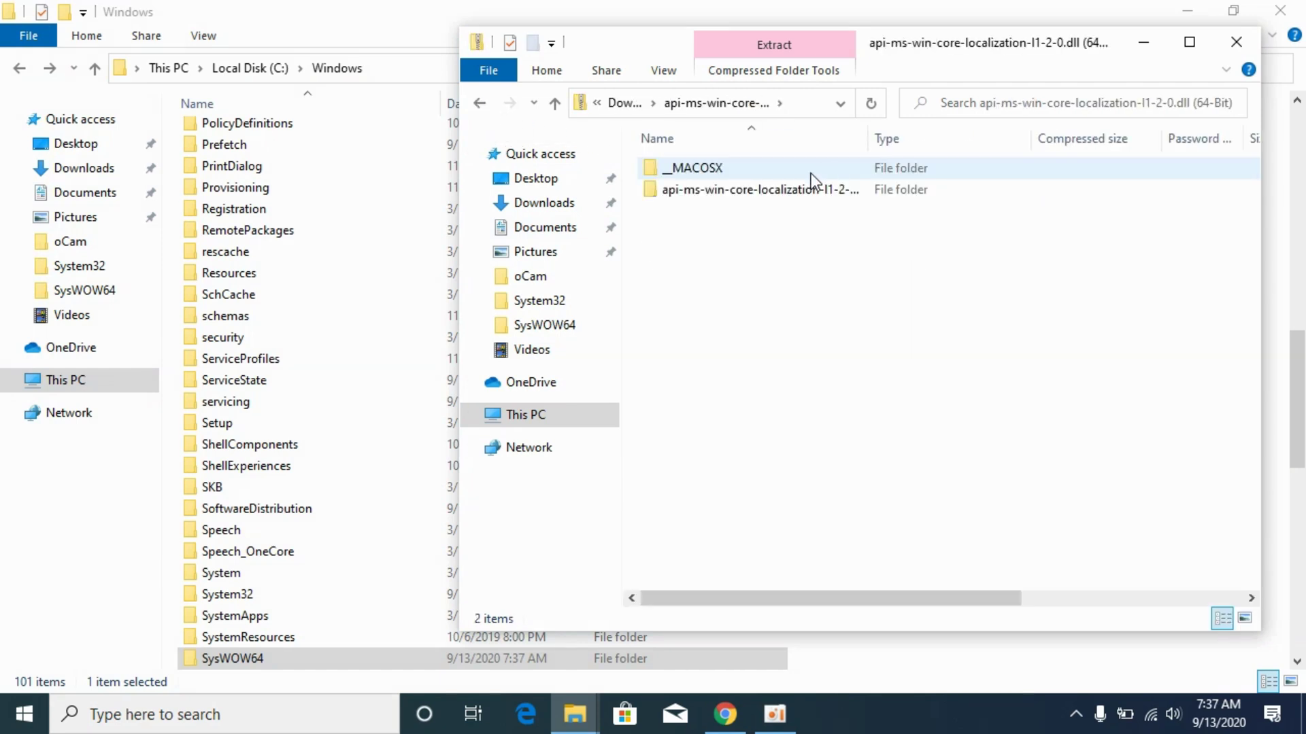
pyautogui.click(765, 189)
pyautogui.doubleClick(764, 189)
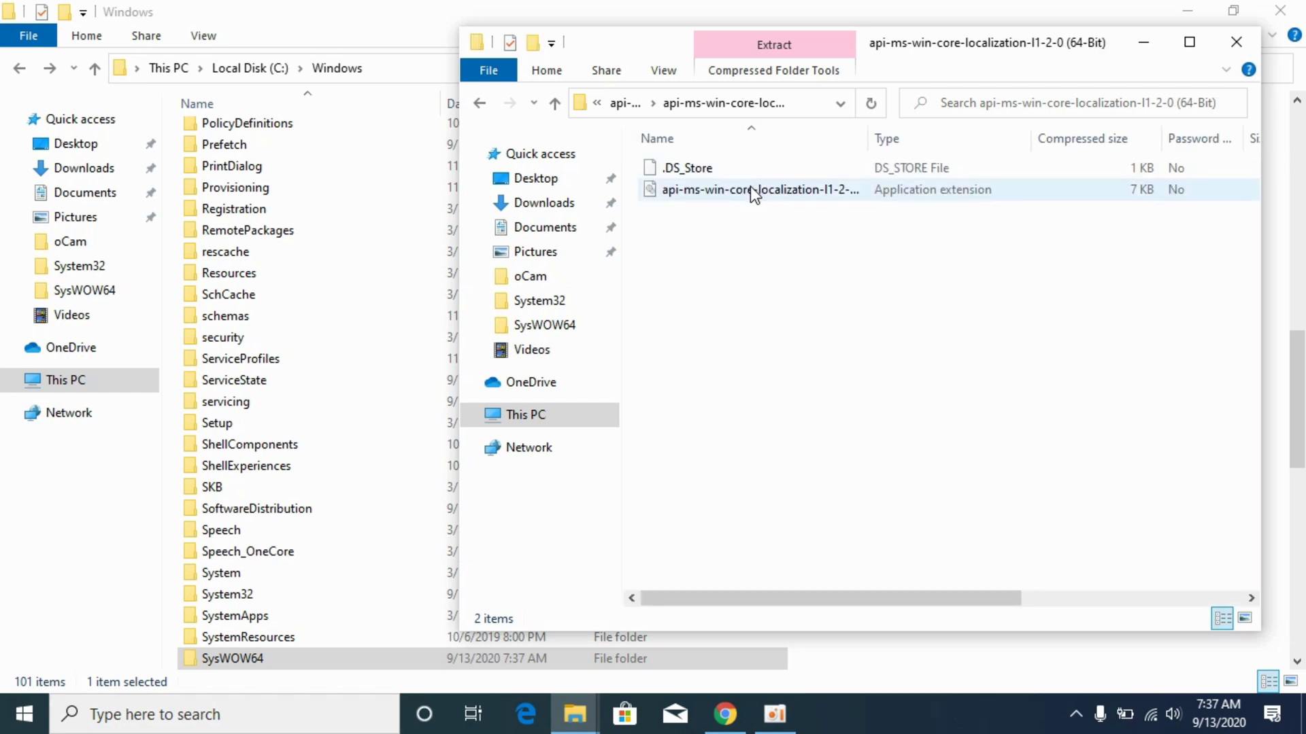
pyautogui.rightClick(750, 187)
pyautogui.click(783, 257)
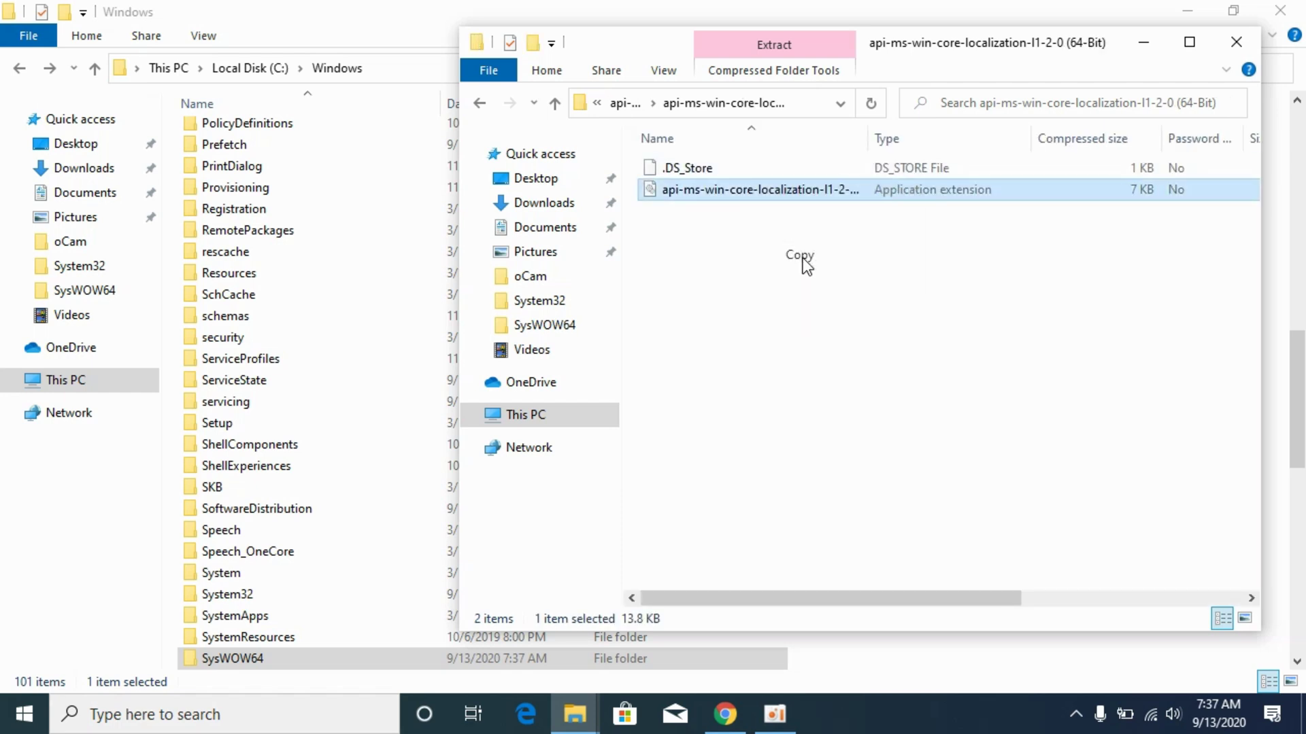
pyautogui.click(327, 10)
# Paste the 64-bit DLL into C:\Windows\System32, granting administrator permission.
pyautogui.click(230, 595)
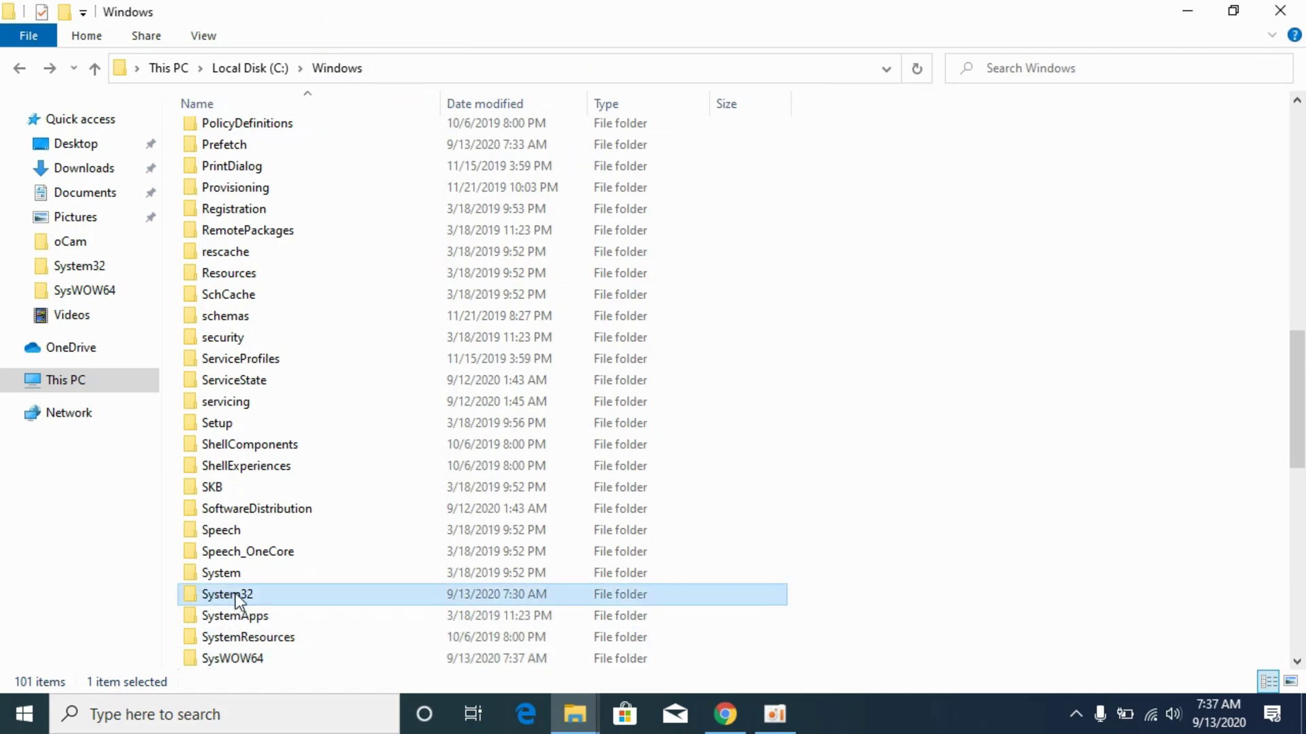
pyautogui.doubleClick(262, 599)
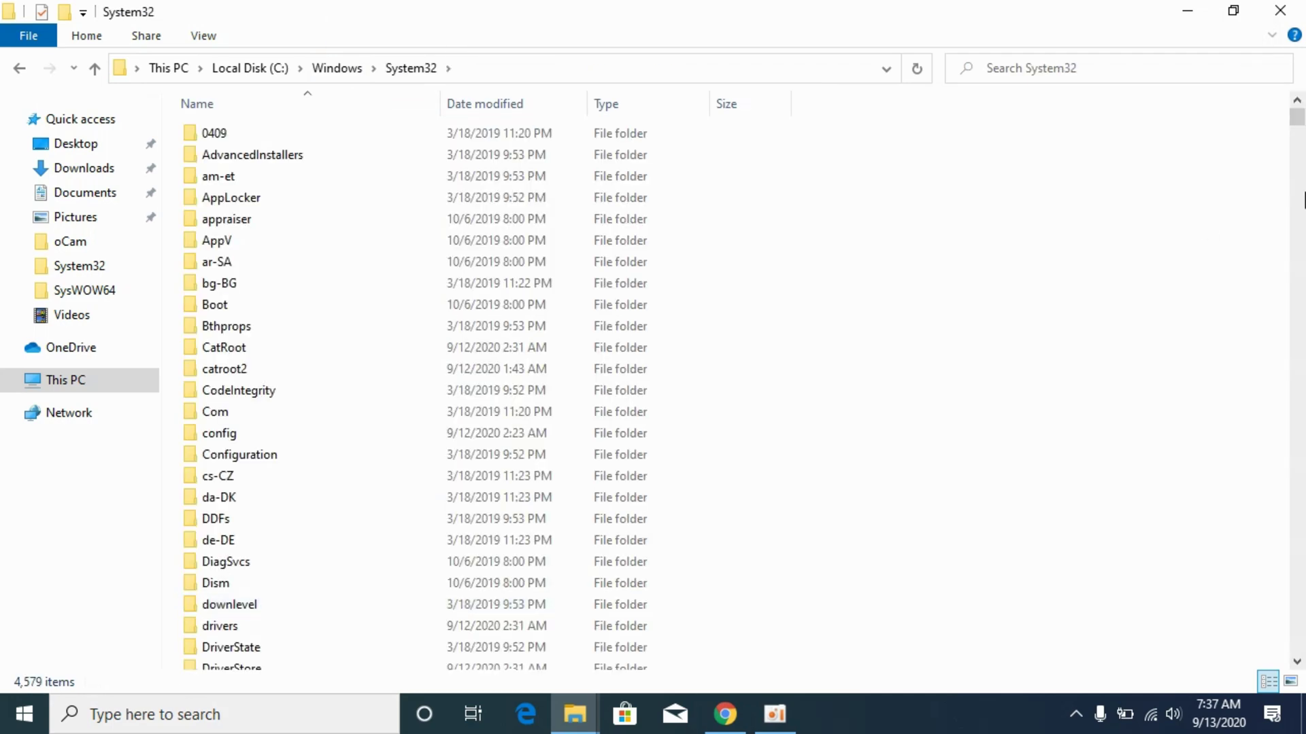
pyautogui.rightClick(1084, 211)
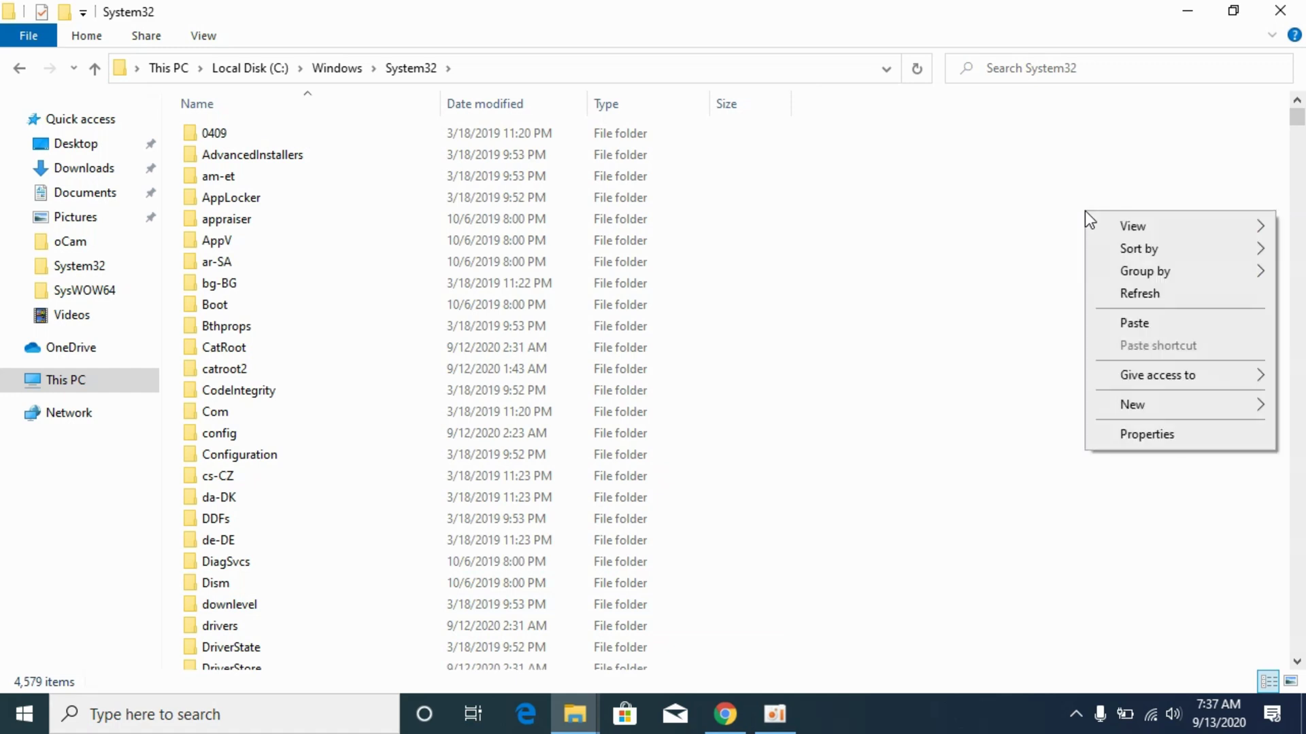
pyautogui.click(1147, 326)
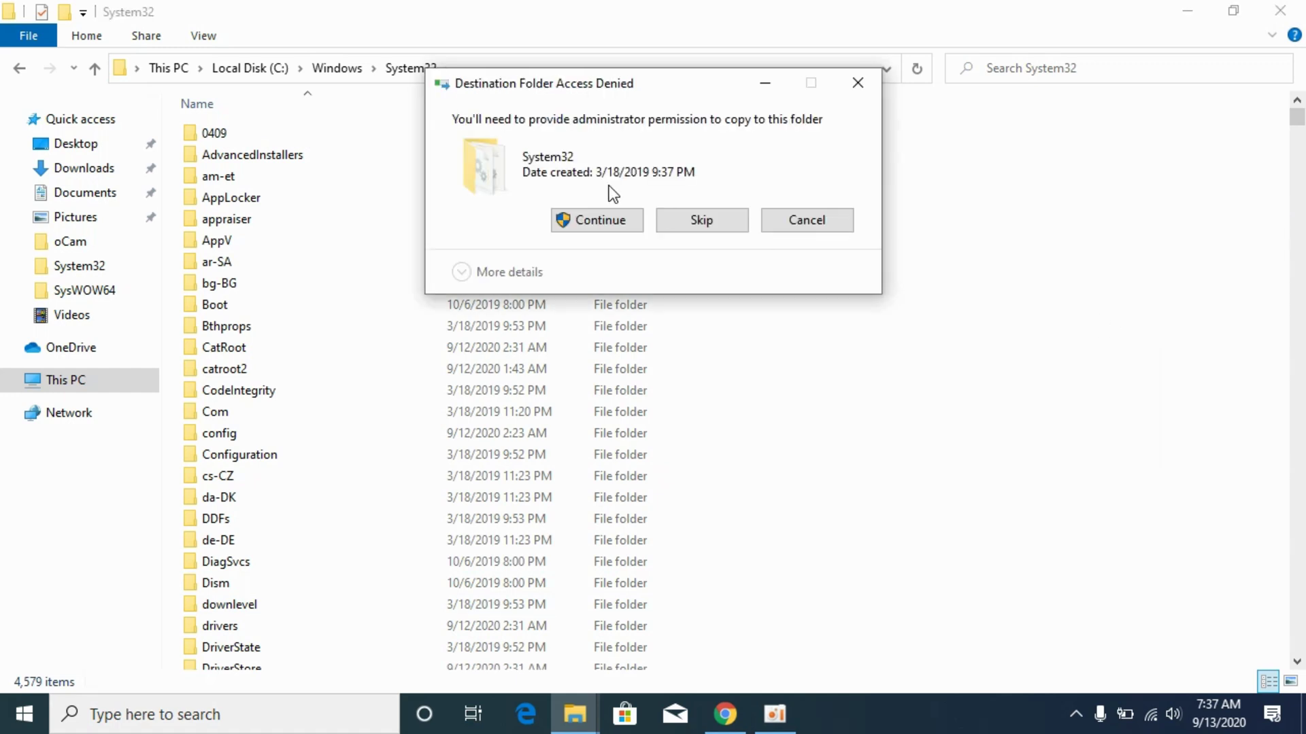
pyautogui.click(602, 223)
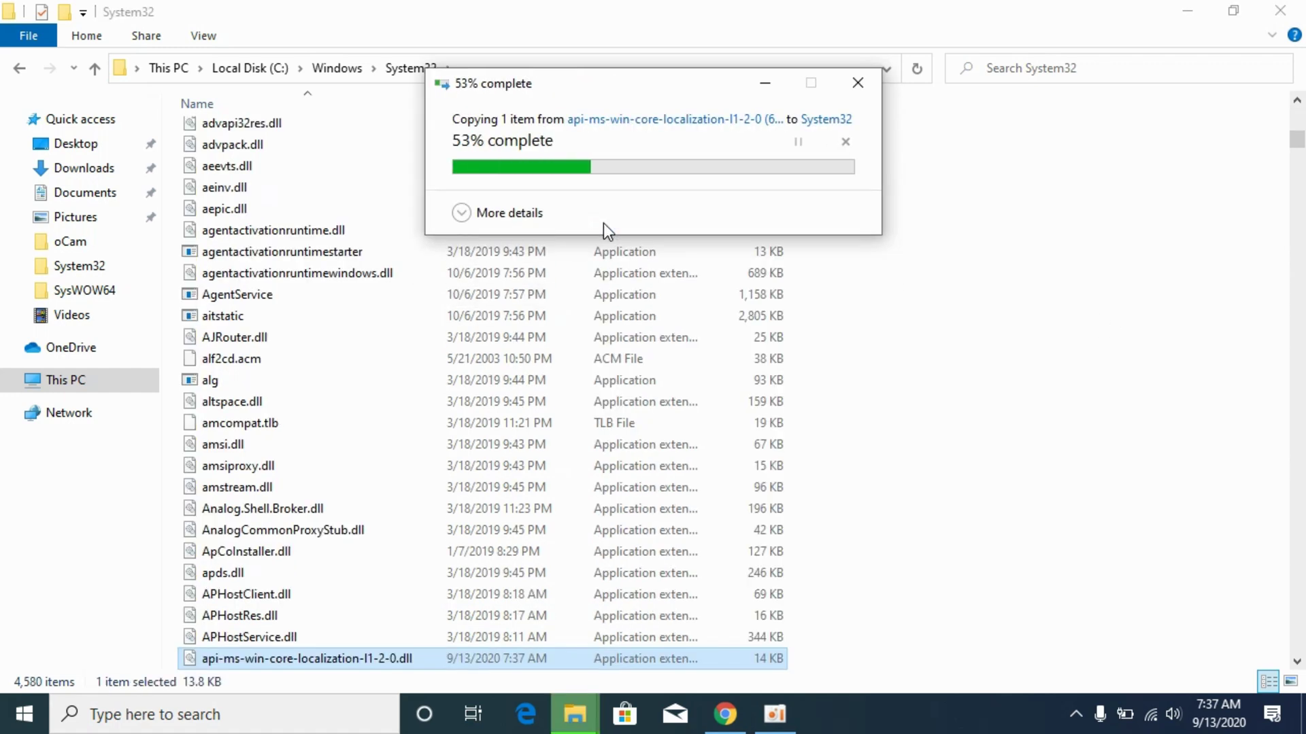
pyautogui.click(20, 70)
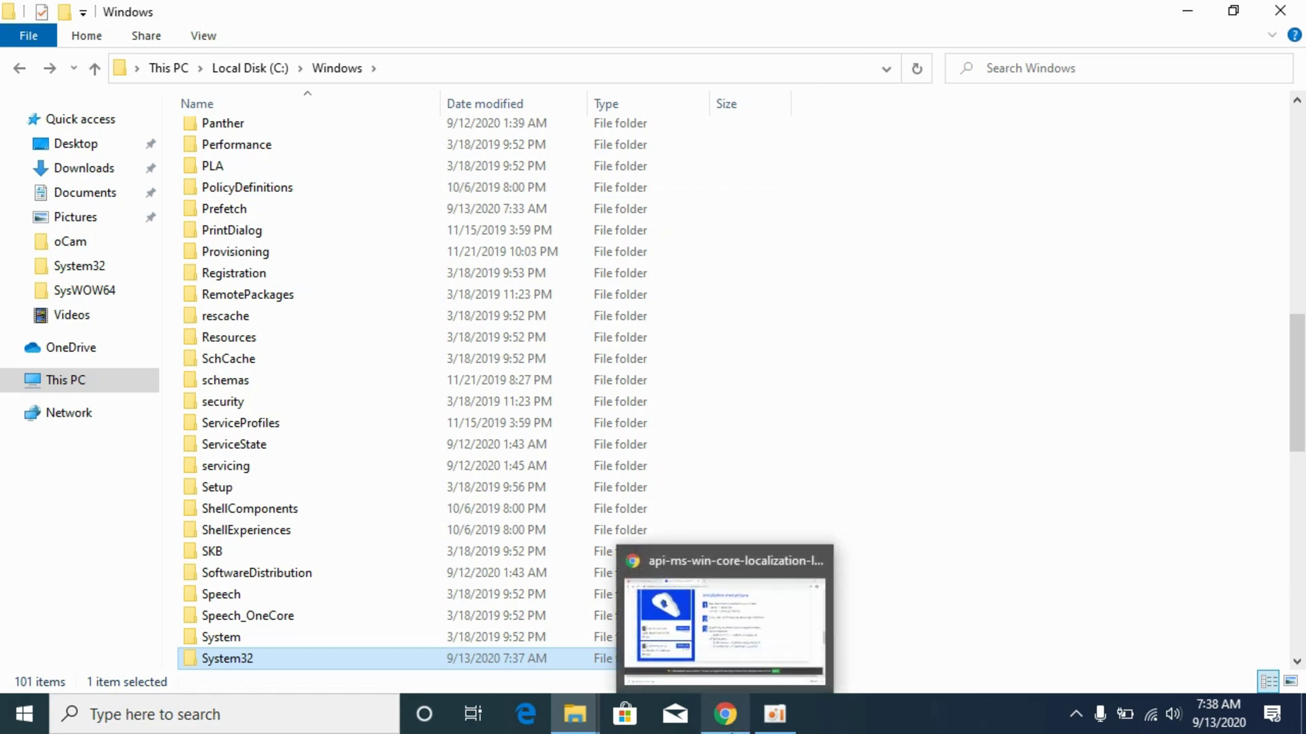
# Return to Chrome and review the DLL installation steps naming System32 and SysWOW64.
pyautogui.click(728, 632)
pyautogui.moveTo(551, 165); pyautogui.dragTo(965, 431)
pyautogui.click(968, 430)
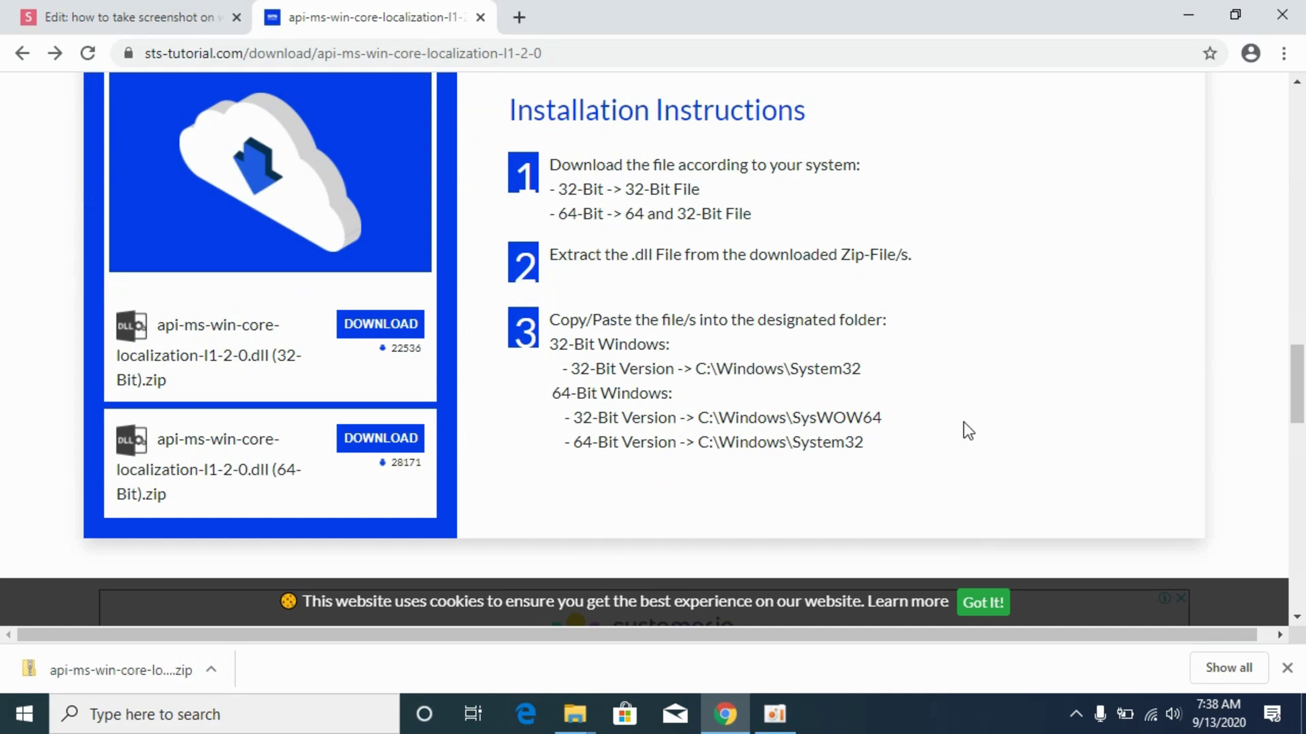